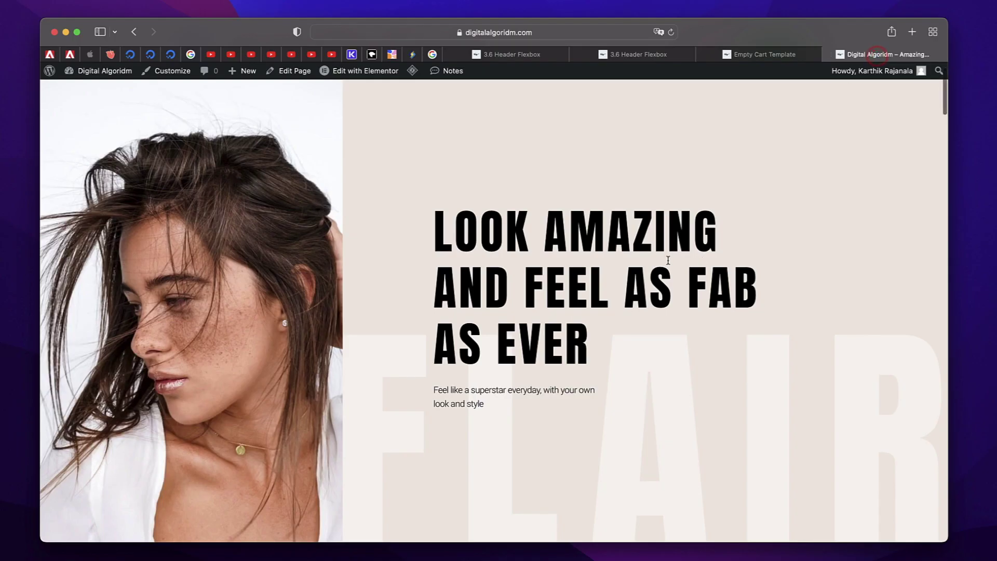
Step: Scroll the live homepage down and back up to view its header and hero section
{"action": "scroll", "coordinate": [565, 279], "scroll_direction": "down", "scroll_amount": 3}
{"action": "scroll", "coordinate": [565, 279], "scroll_direction": "up", "scroll_amount": 4}
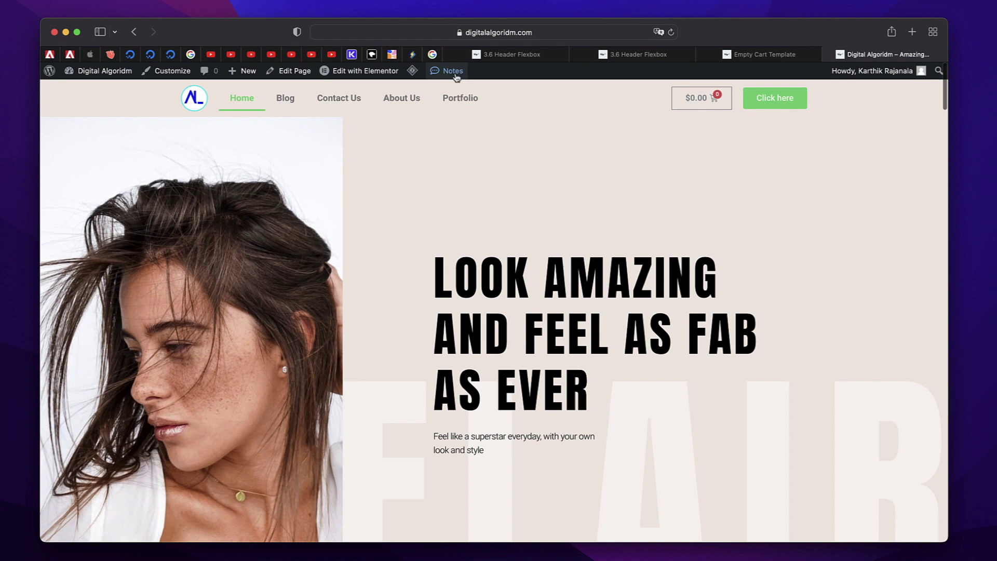
Step: Open the Notes panel and pin a note on the Welcome to Flair London banner
{"action": "left_click", "coordinate": [436, 73]}
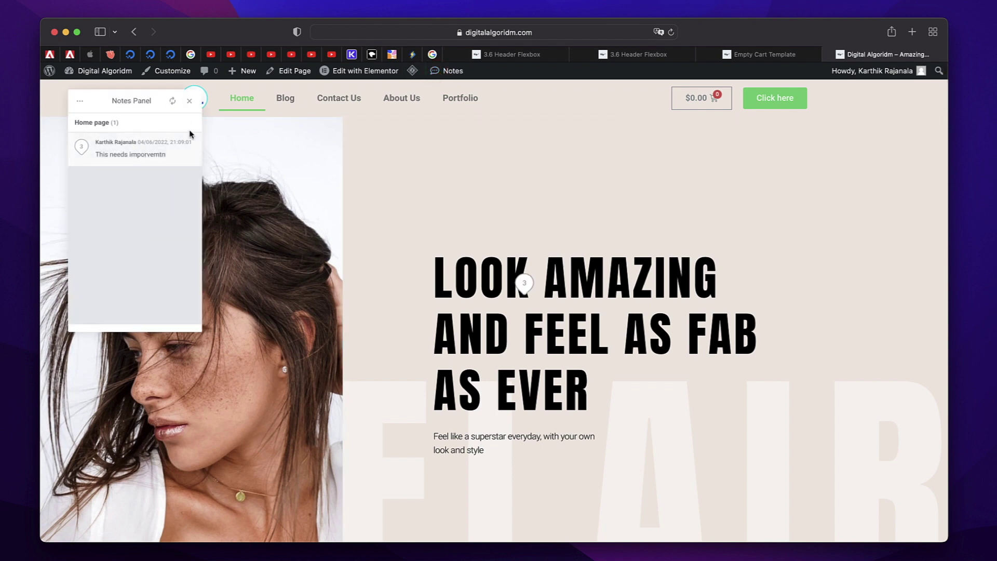
{"action": "scroll", "coordinate": [469, 300], "scroll_direction": "down", "scroll_amount": 5}
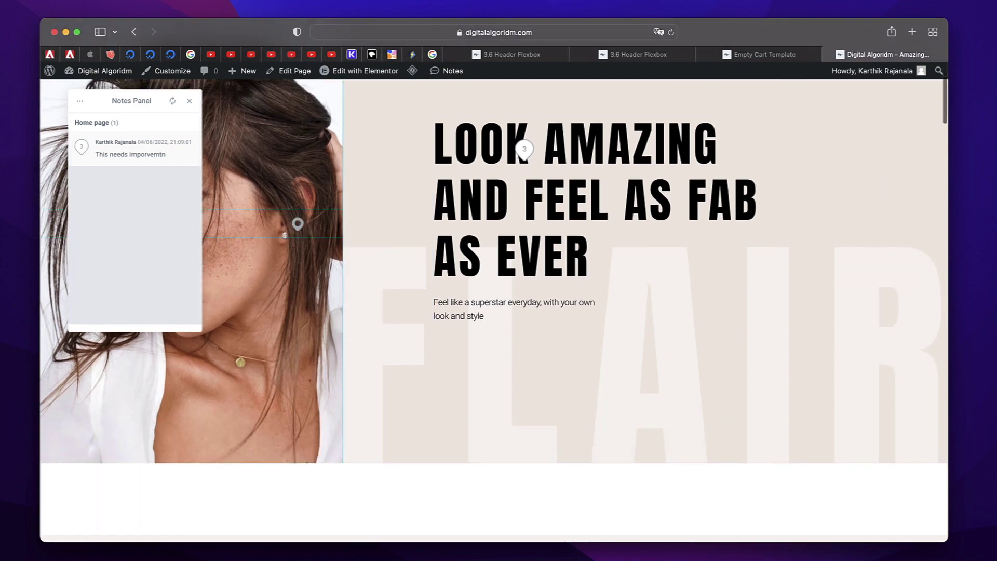
{"action": "scroll", "coordinate": [478, 322], "scroll_direction": "down", "scroll_amount": 8}
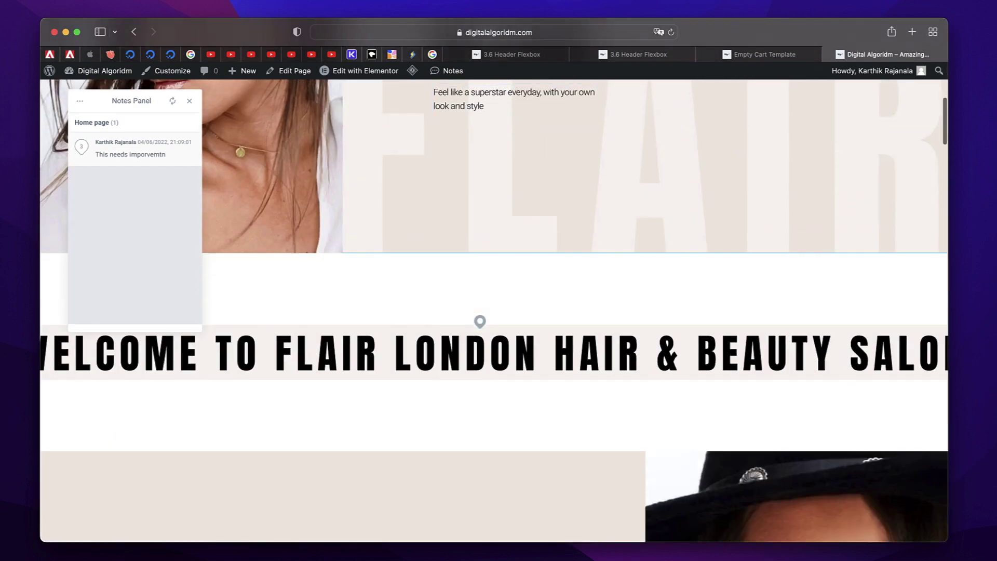
{"action": "scroll", "coordinate": [475, 350], "scroll_direction": "down", "scroll_amount": 5}
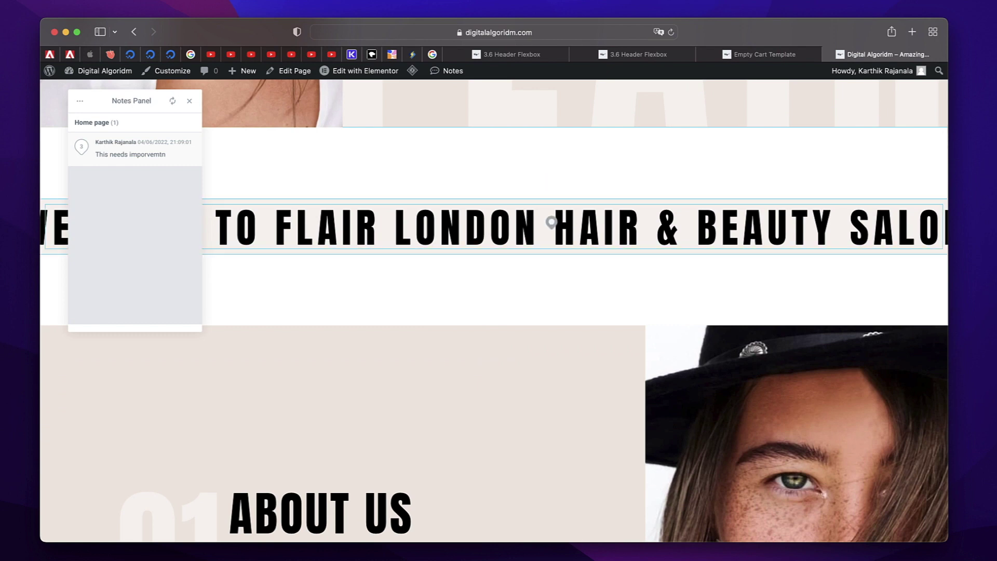
{"action": "left_click", "coordinate": [546, 215]}
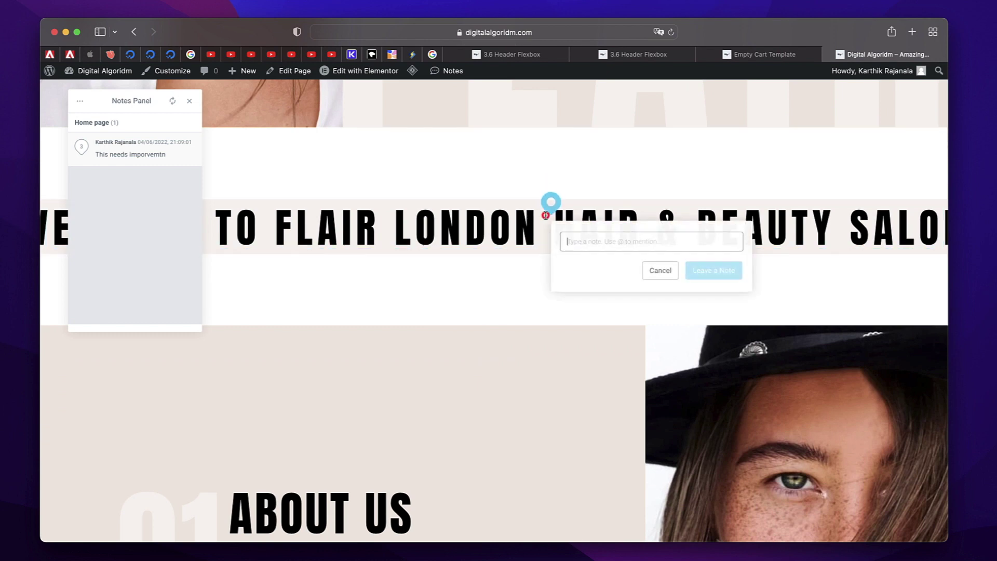
Step: Post the note 'This needs correction' on the banner, then mark it resolved
{"action": "left_click", "coordinate": [611, 239]}
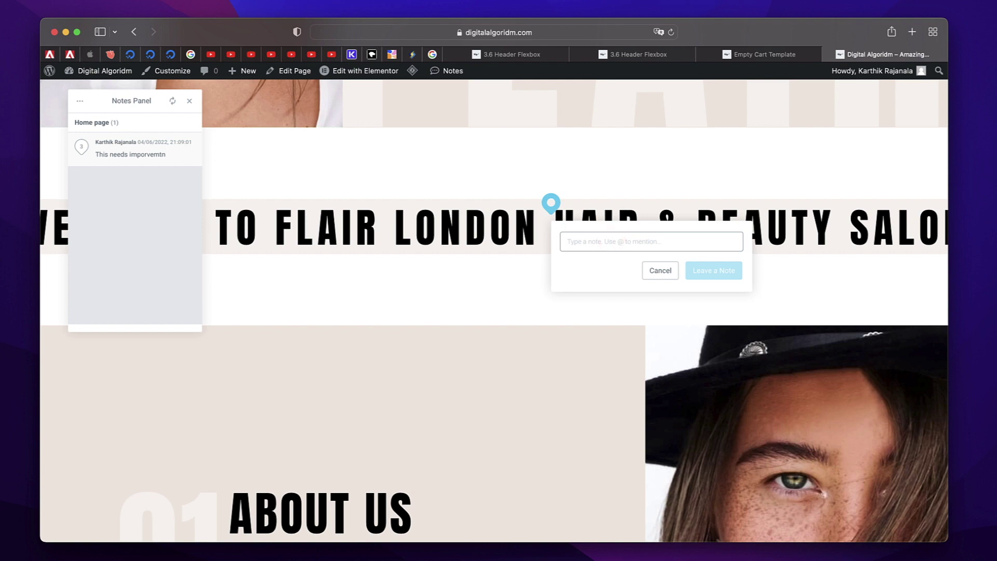
{"action": "type", "text": "@"}
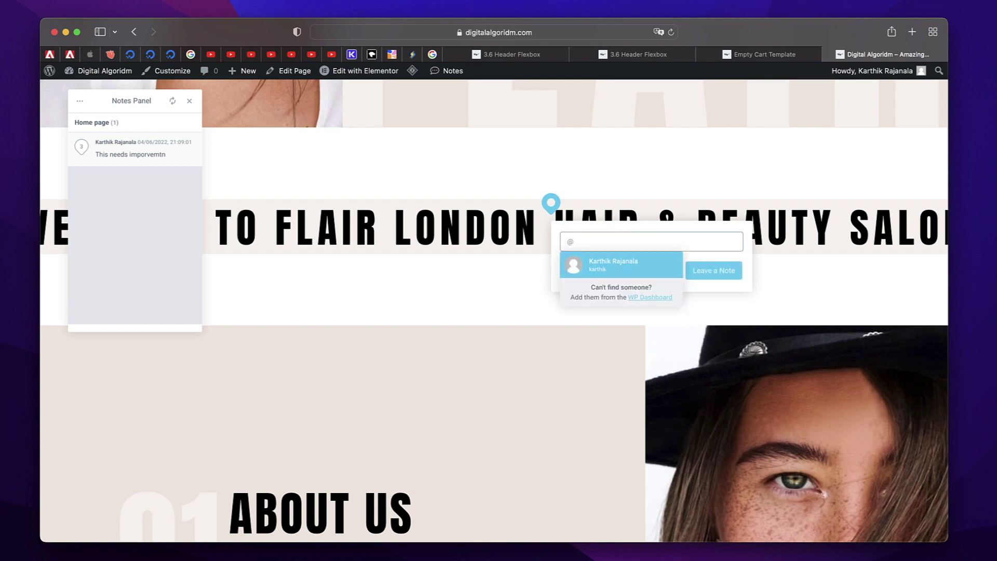
{"action": "key", "text": "BackSpace"}
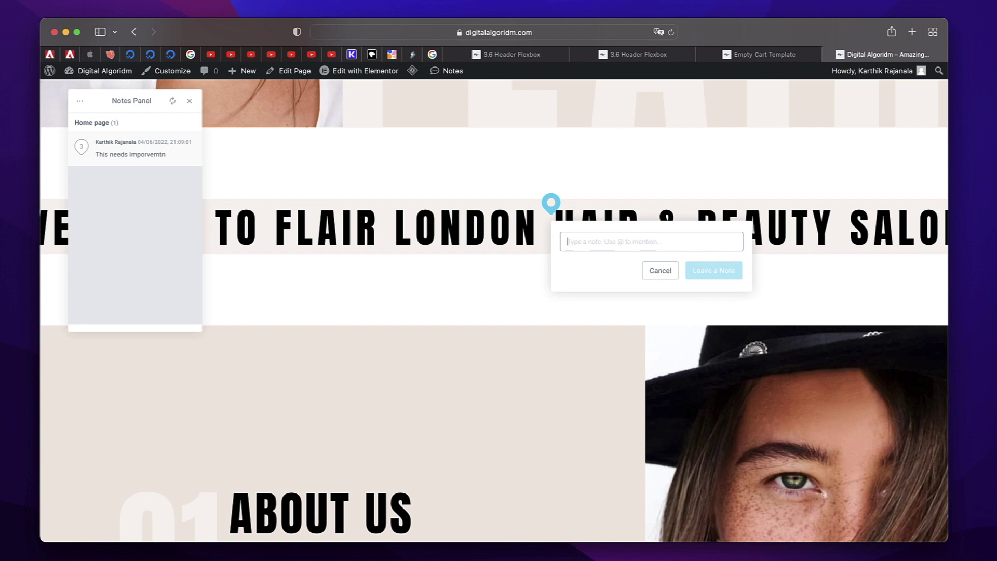
{"action": "type", "text": "This needs correction"}
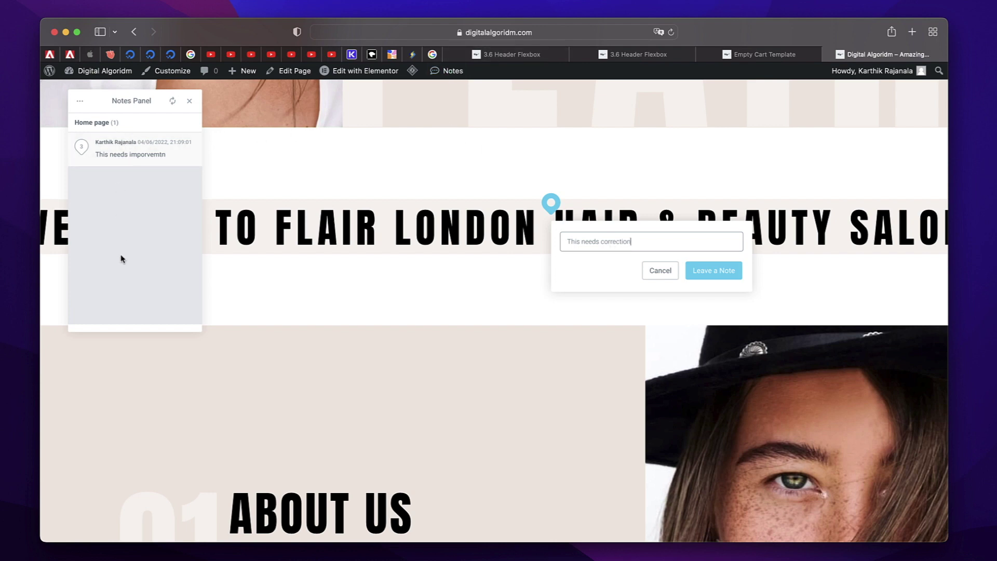
{"action": "left_click", "coordinate": [725, 271]}
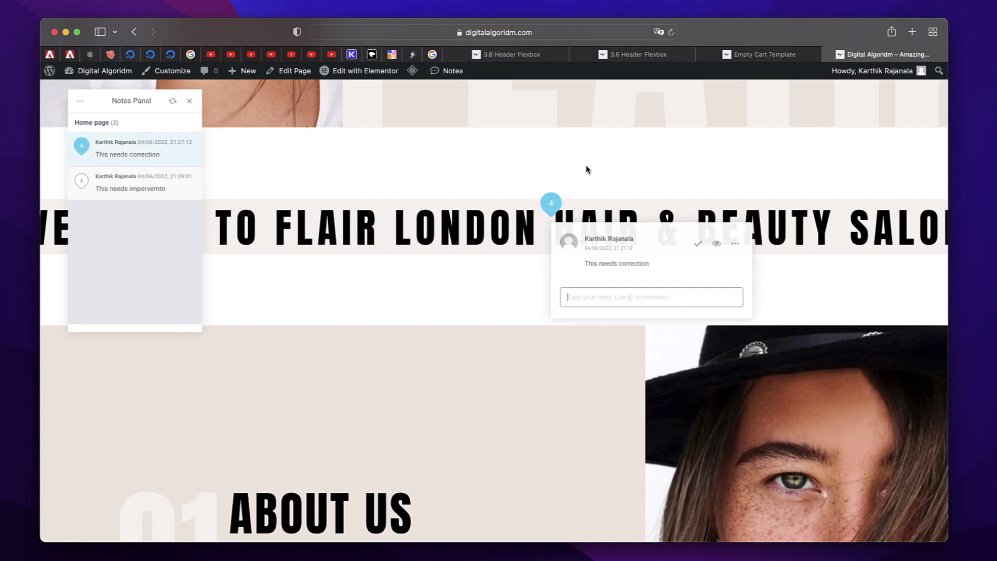
{"action": "left_click", "coordinate": [698, 247]}
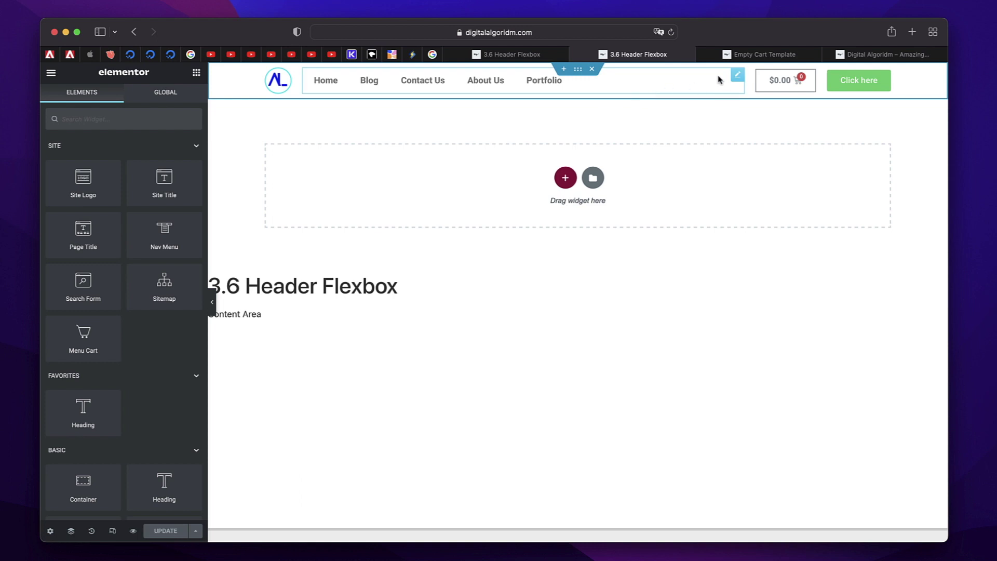
Step: Set the Nav Menu's mobile dropdown toggle icon to the uploaded Birthday-Mouse.svg from the media library
{"action": "left_click", "coordinate": [737, 77]}
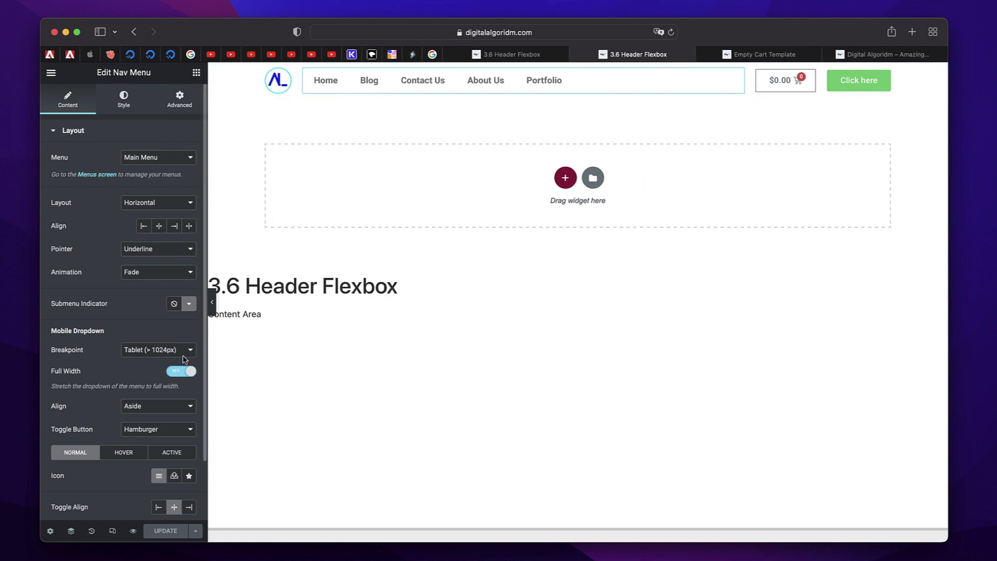
{"action": "scroll", "coordinate": [93, 400], "scroll_direction": "down", "scroll_amount": 3}
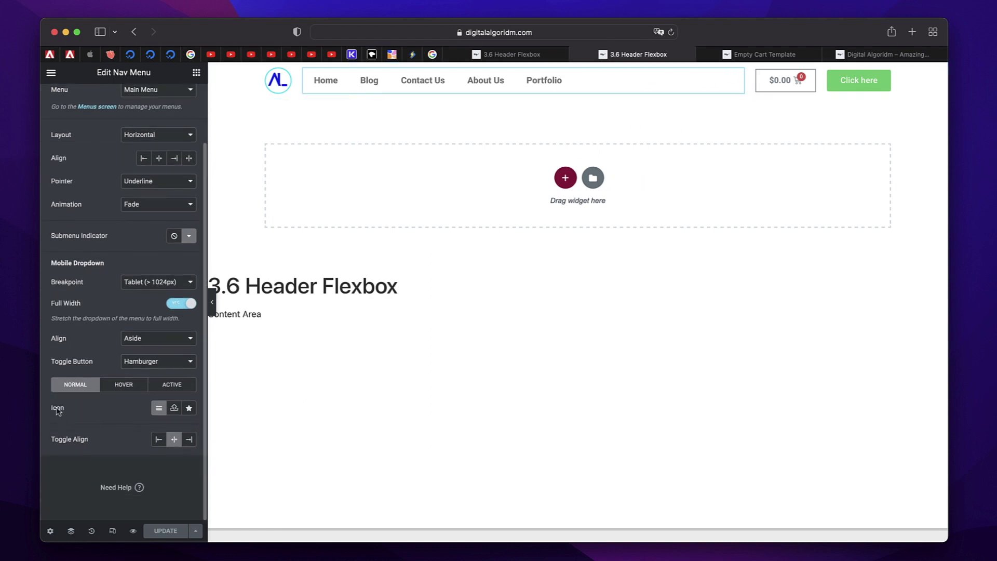
{"action": "left_click", "coordinate": [174, 408]}
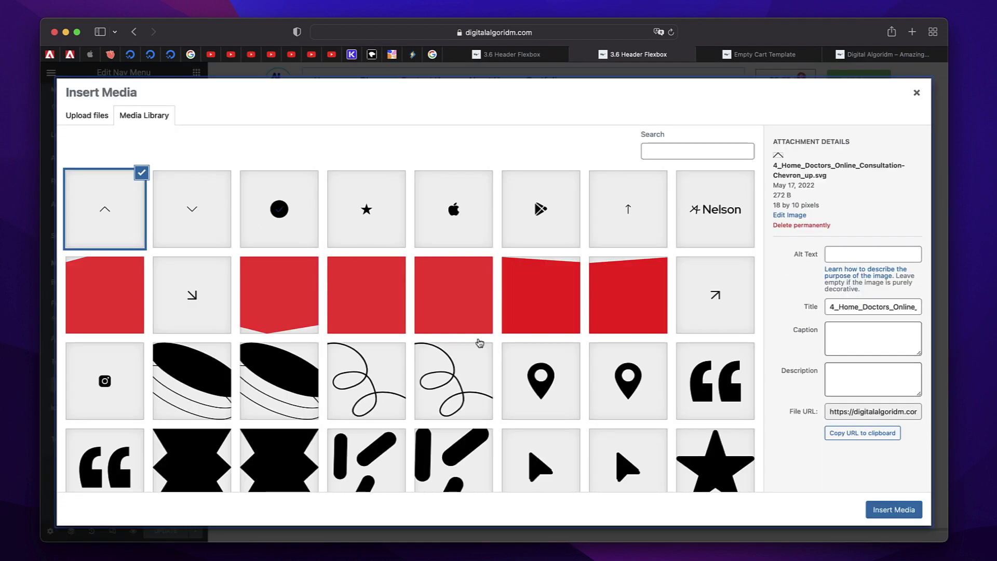
{"action": "scroll", "coordinate": [512, 430], "scroll_direction": "down", "scroll_amount": 3}
{"action": "left_click", "coordinate": [541, 345]}
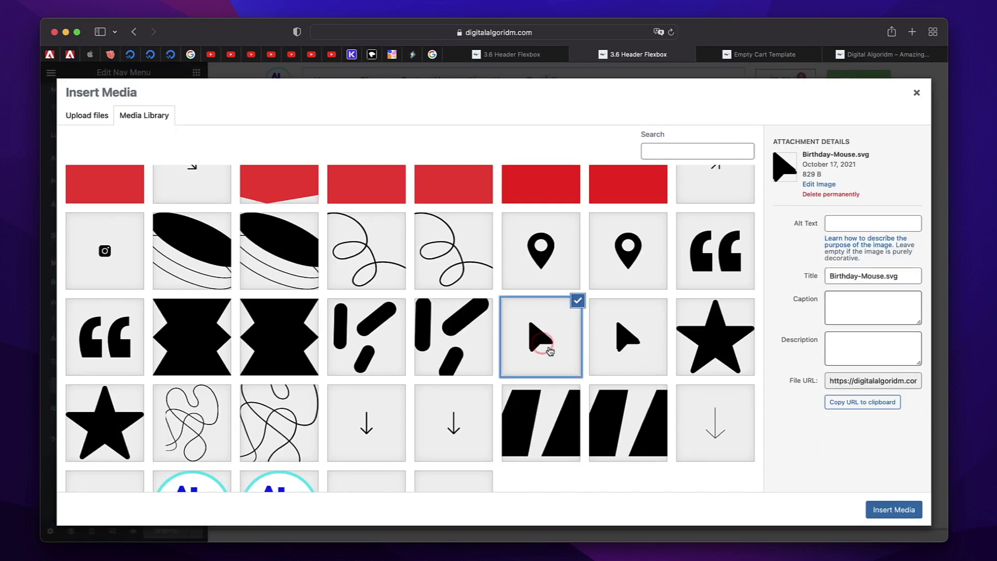
{"action": "left_click", "coordinate": [892, 509]}
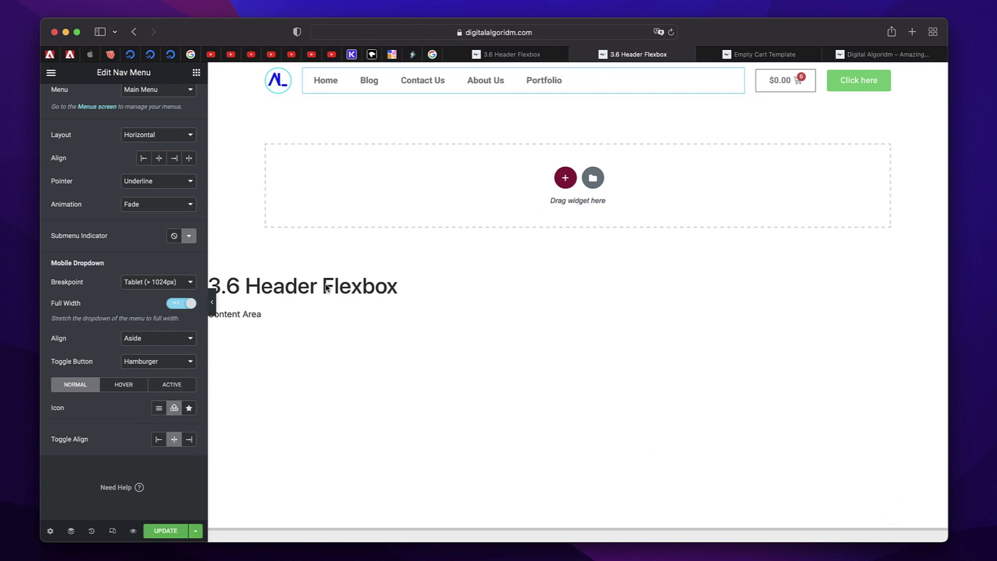
Step: Save the header and view the live homepage in a mobile-sized window
{"action": "left_click", "coordinate": [165, 531]}
{"action": "left_click", "coordinate": [911, 58]}
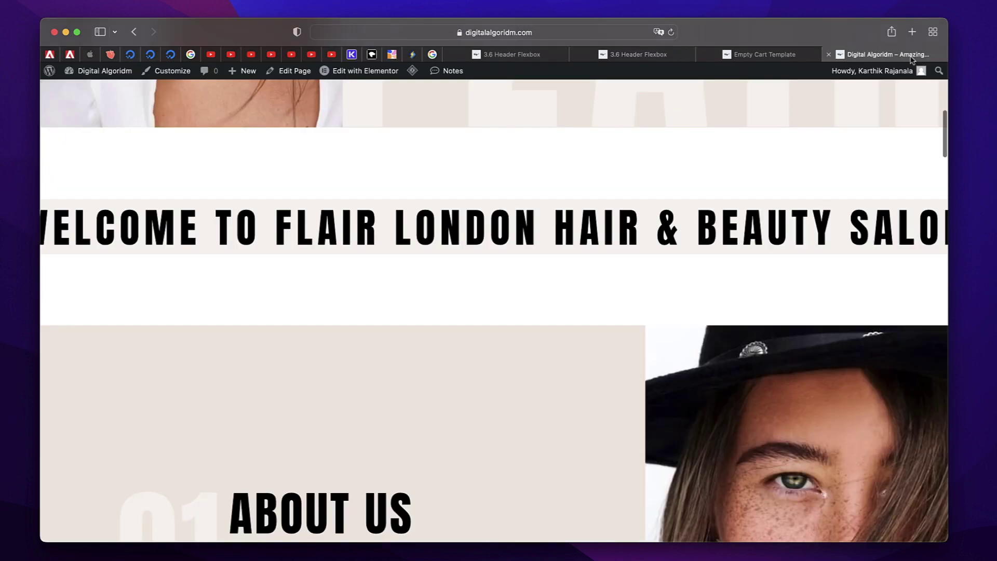
{"action": "key", "text": "ctrl+alt+Right"}
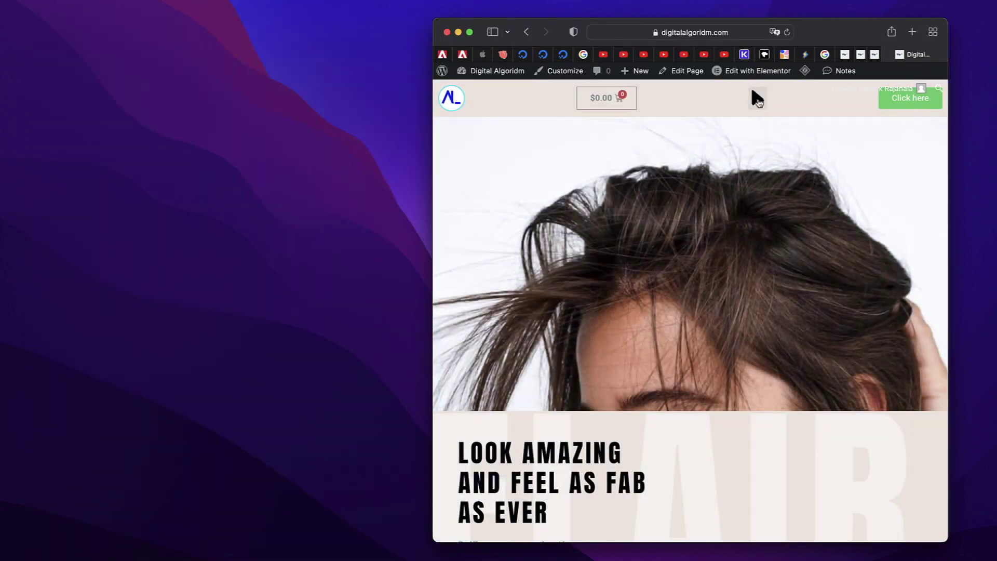
Step: Open and close the mobile menu twice with the arrow toggle, then restore desktop width
{"action": "left_click", "coordinate": [757, 104]}
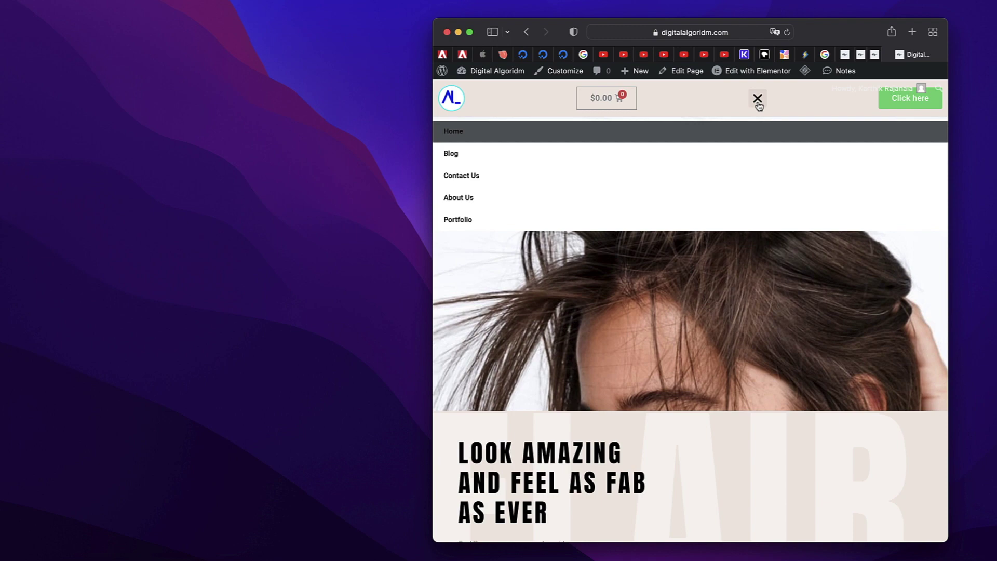
{"action": "left_click", "coordinate": [757, 104]}
{"action": "left_click", "coordinate": [758, 103]}
{"action": "left_click", "coordinate": [757, 102]}
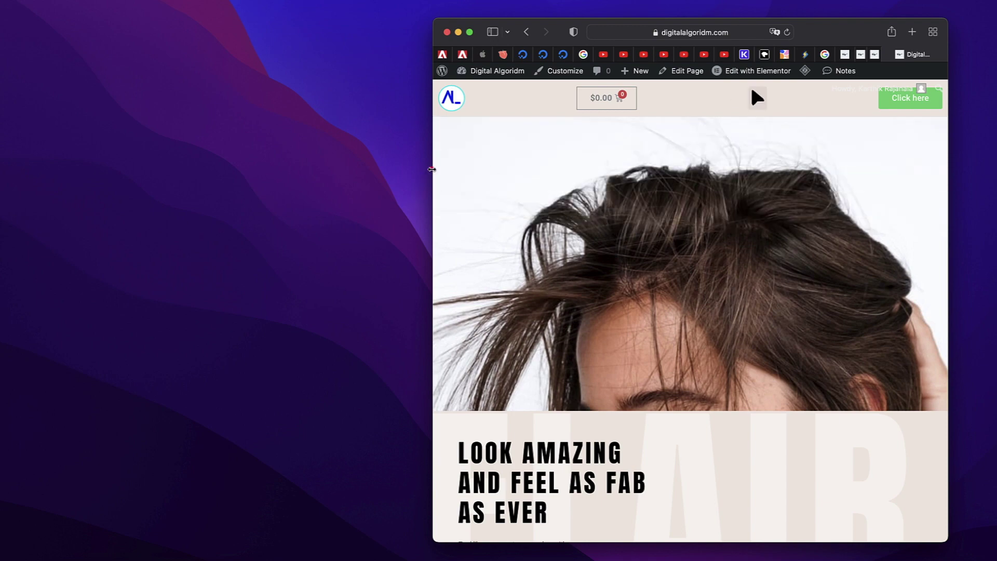
{"action": "left_click_drag", "start_coordinate": [433, 169], "coordinate": [65, 157]}
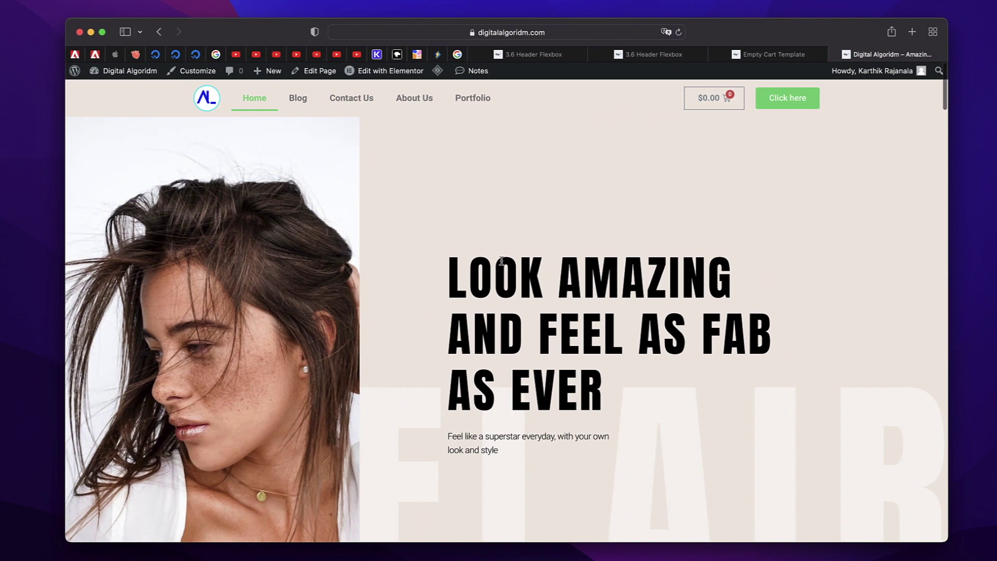
Step: In the 3.6 Header Flexbox editor, select the Nav Menu and view its ACTIVE toggle icon
{"action": "left_click", "coordinate": [529, 54]}
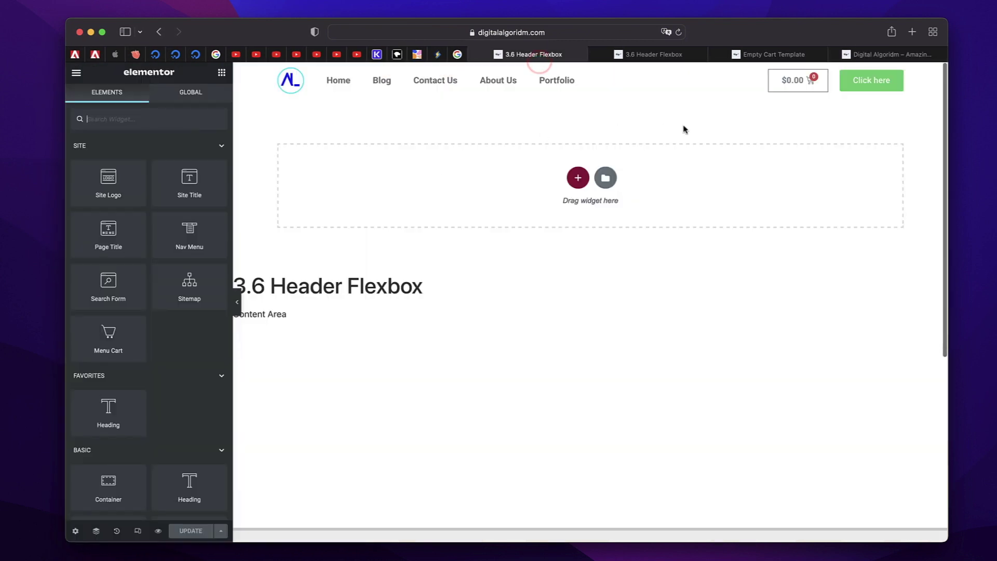
{"action": "left_click", "coordinate": [675, 54]}
{"action": "left_click", "coordinate": [647, 80]}
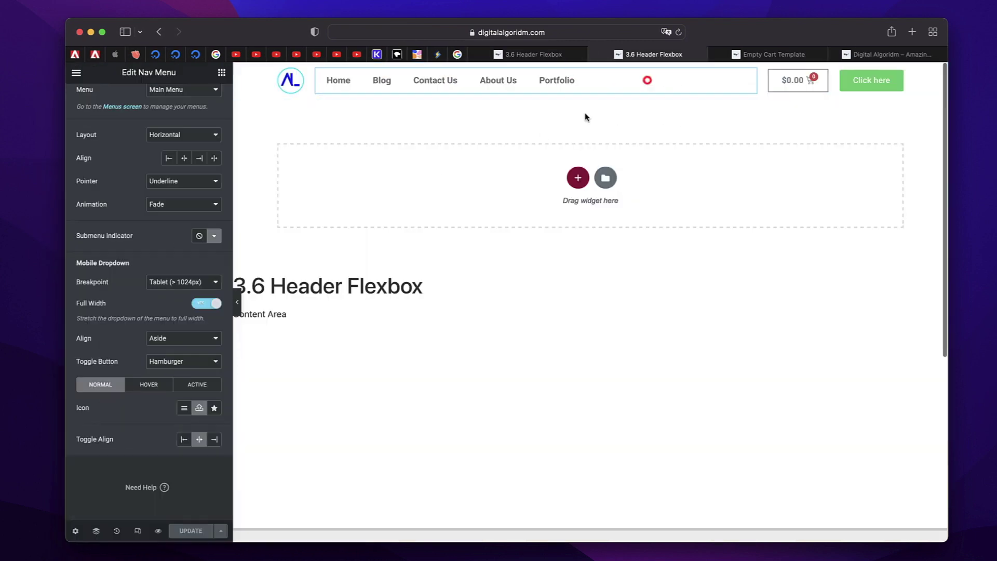
{"action": "left_click", "coordinate": [197, 384]}
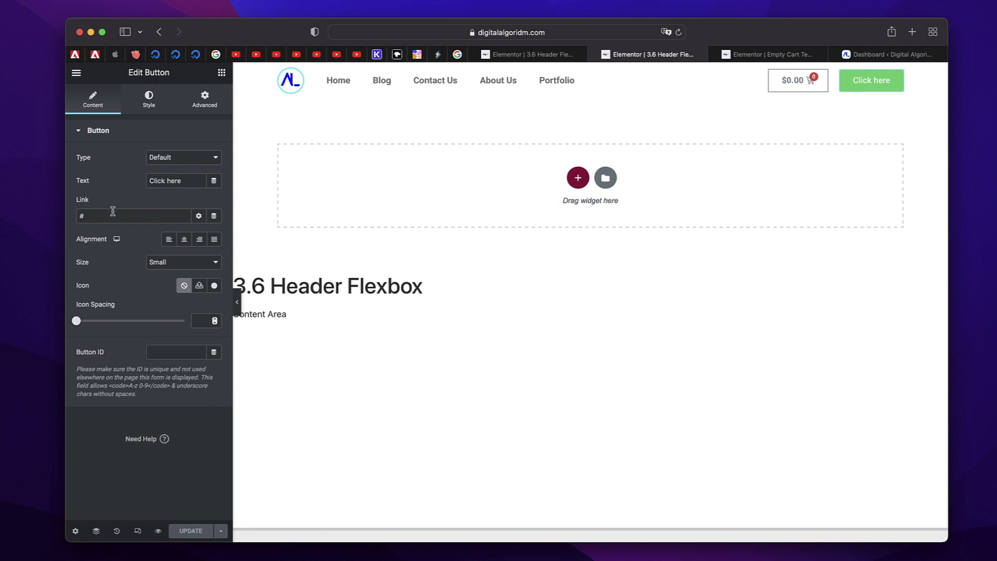
Step: Link the header button to the Add To Cart dynamic tag with product Belt, quantity 2
{"action": "left_click", "coordinate": [213, 215]}
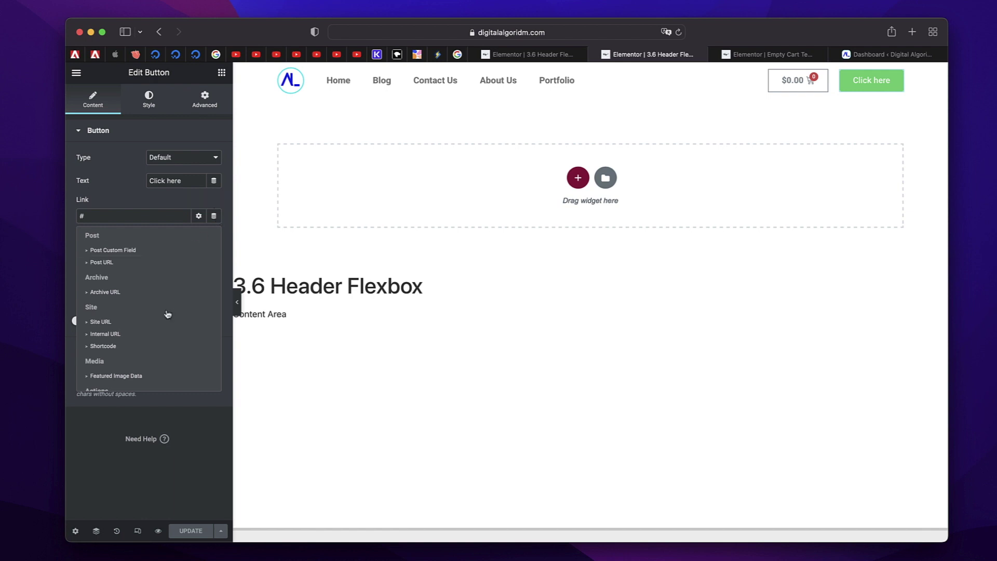
{"action": "scroll", "coordinate": [167, 313], "scroll_direction": "down", "scroll_amount": 5}
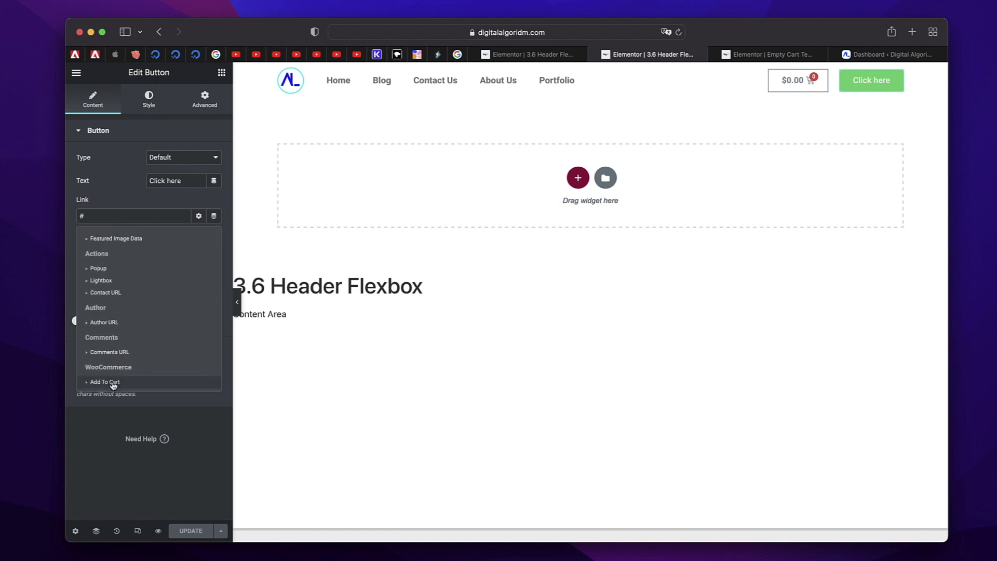
{"action": "left_click", "coordinate": [113, 384]}
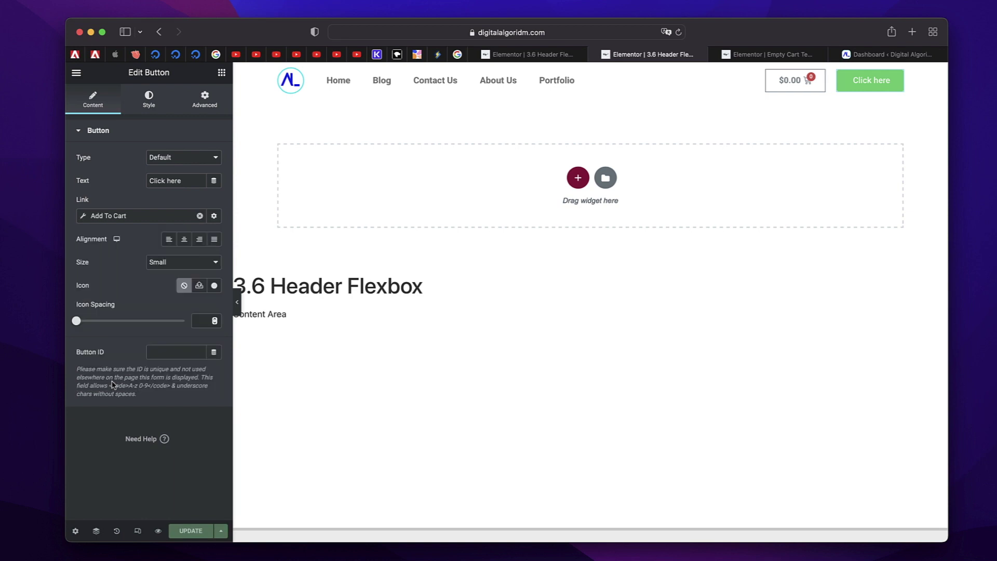
{"action": "left_click", "coordinate": [124, 216]}
{"action": "left_click", "coordinate": [119, 276]}
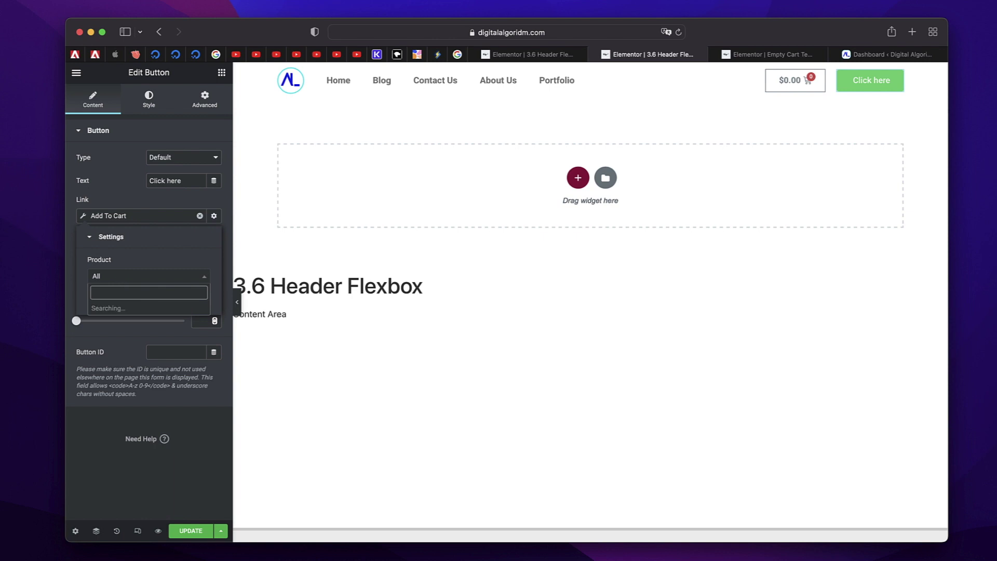
{"action": "left_click", "coordinate": [117, 320]}
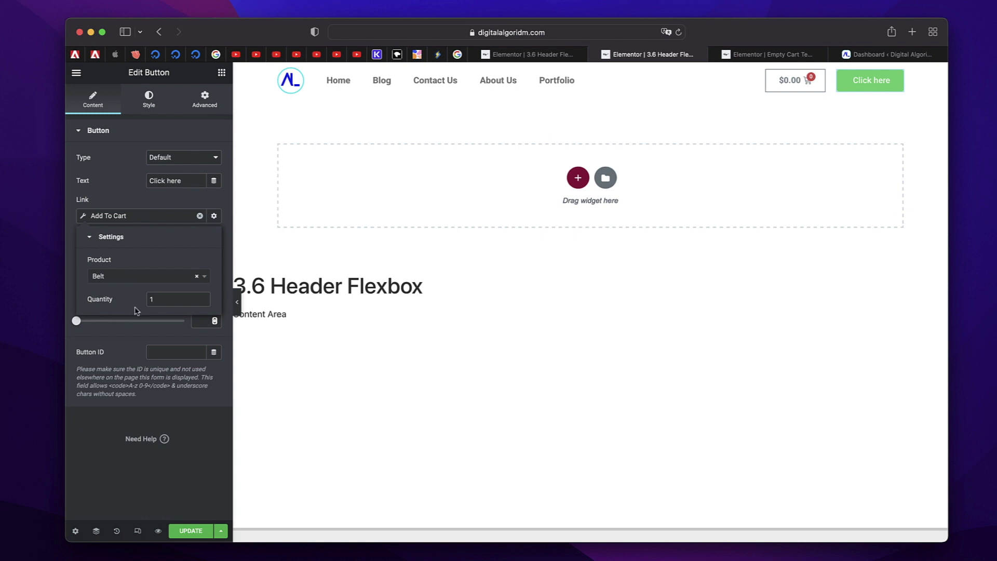
{"action": "double_click", "coordinate": [163, 297]}
{"action": "type", "text": "2"}
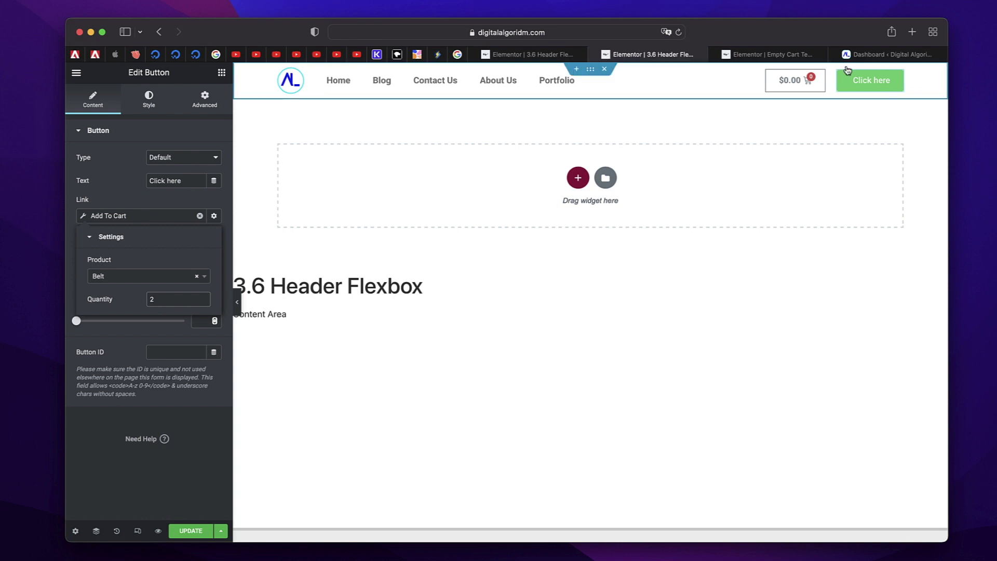
{"action": "left_click", "coordinate": [131, 128]}
Step: Change the button label from 'Click here' to 'ADD 2 Belts'
{"action": "left_click", "coordinate": [132, 128]}
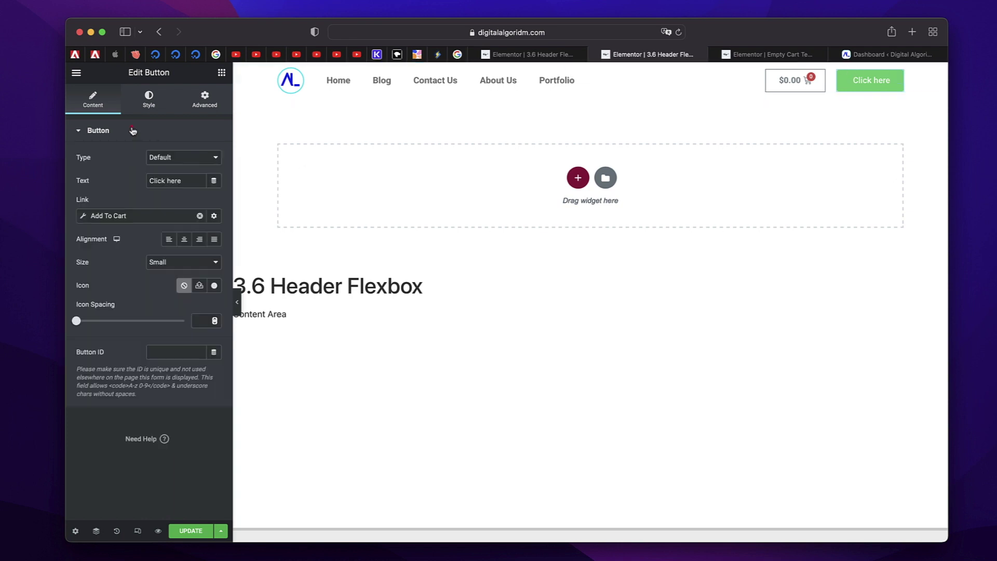
{"action": "double_click", "coordinate": [175, 180]}
{"action": "triple_click", "coordinate": [176, 181]}
{"action": "type", "text": "ADD 2 Belts"}
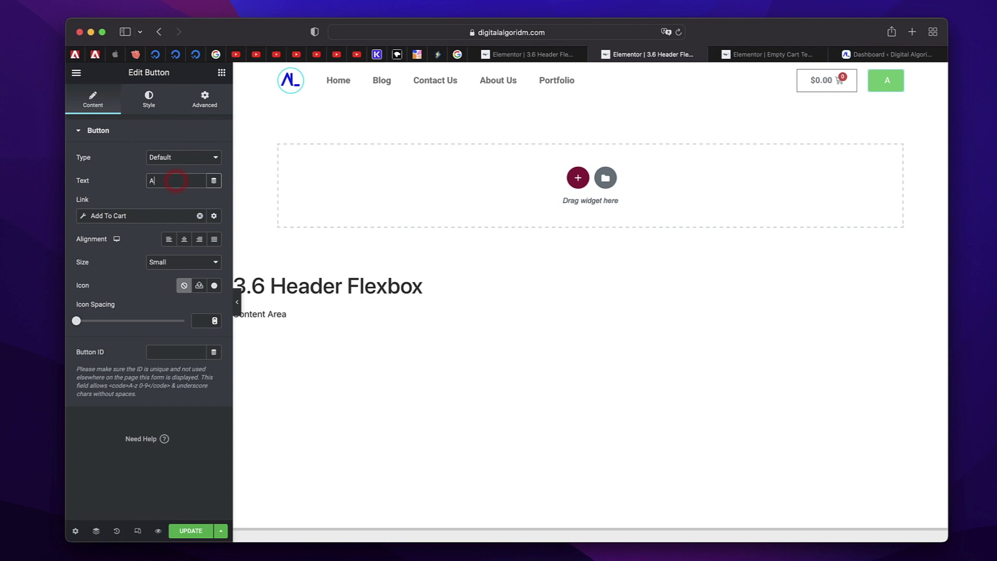
Step: Save the page, then add two Belts from the live header and remove them from the mini-cart
{"action": "left_click", "coordinate": [197, 531]}
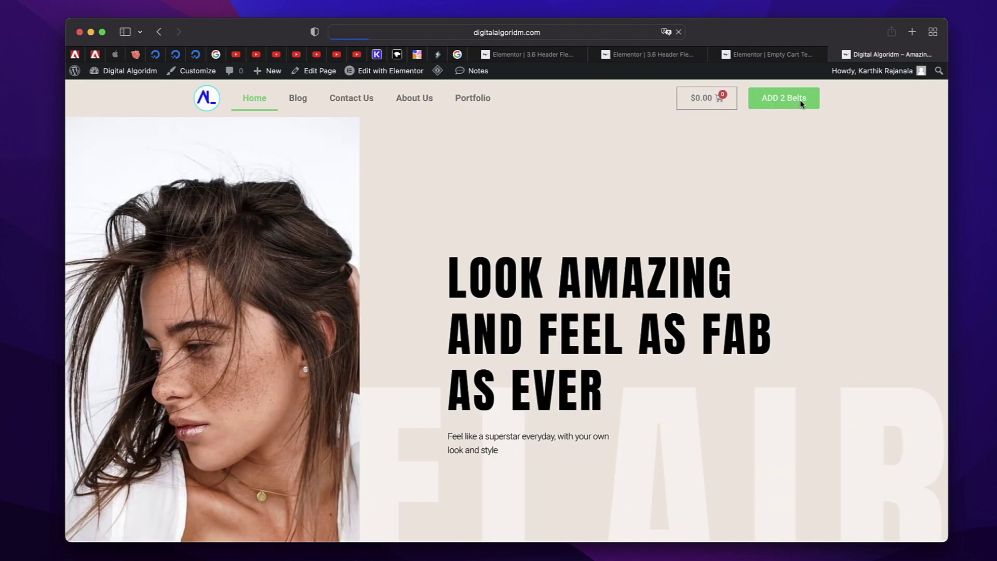
{"action": "left_click", "coordinate": [801, 101]}
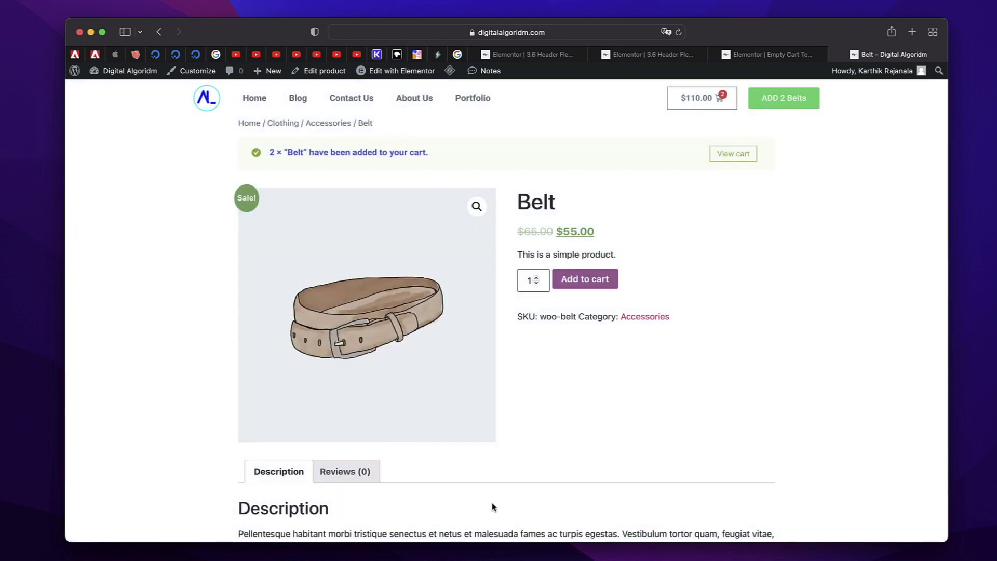
{"action": "left_click", "coordinate": [702, 103]}
{"action": "left_click", "coordinate": [925, 133]}
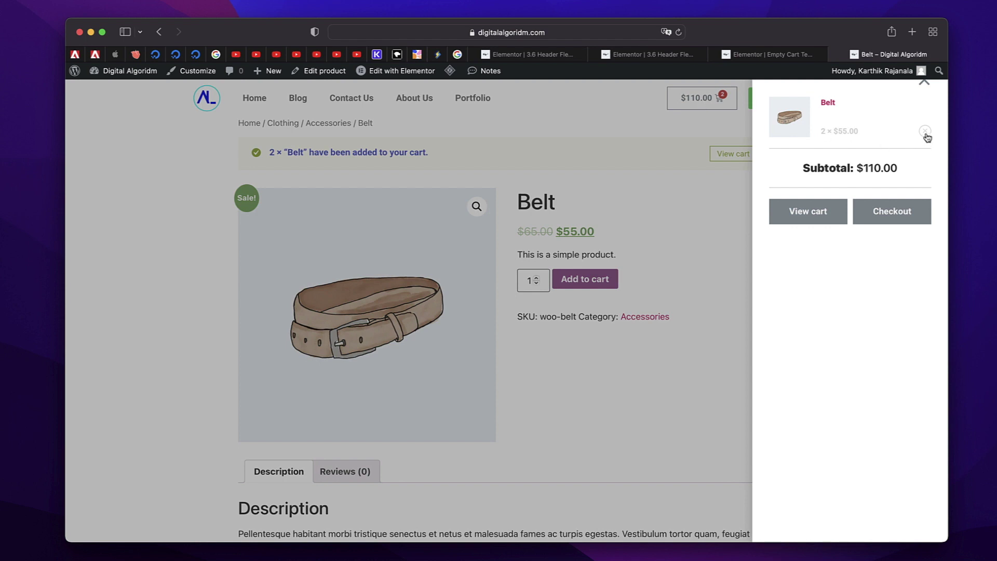
{"action": "left_click", "coordinate": [926, 86]}
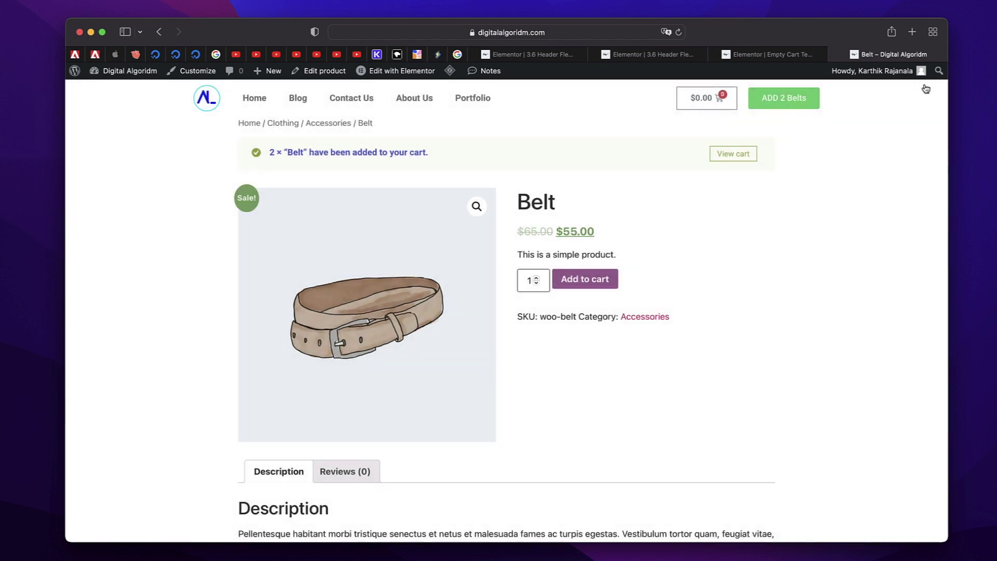
{"action": "left_click", "coordinate": [768, 56]}
Step: Back in the header editor, review the Add To Cart tag's Belt product and quantity 2
{"action": "left_click", "coordinate": [662, 55]}
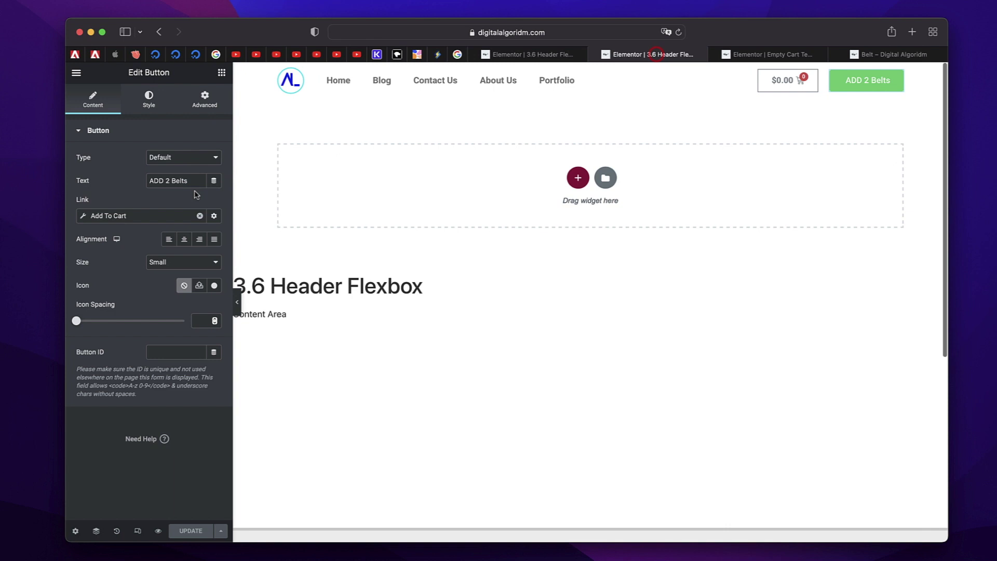
{"action": "left_click", "coordinate": [114, 216]}
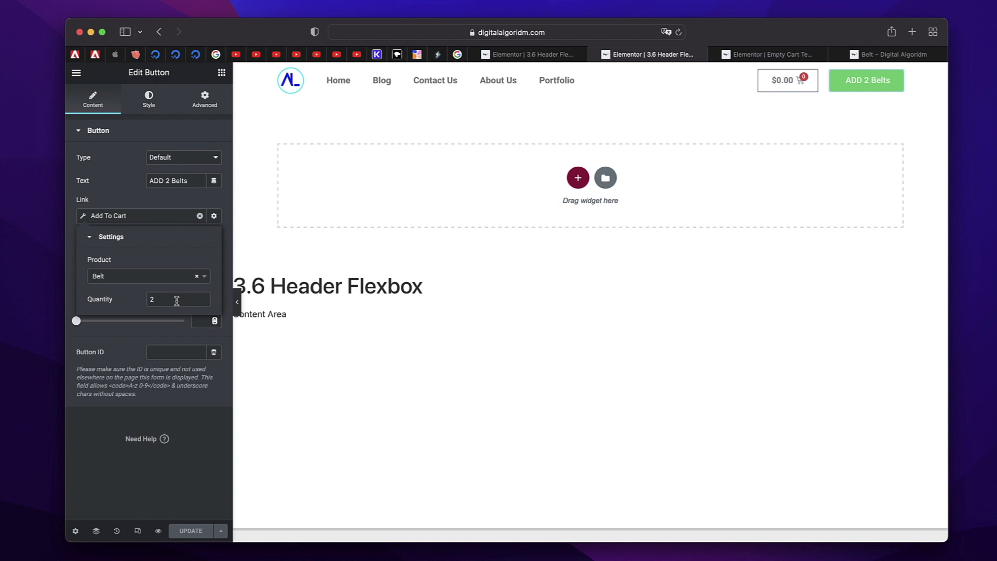
{"action": "left_click", "coordinate": [115, 488]}
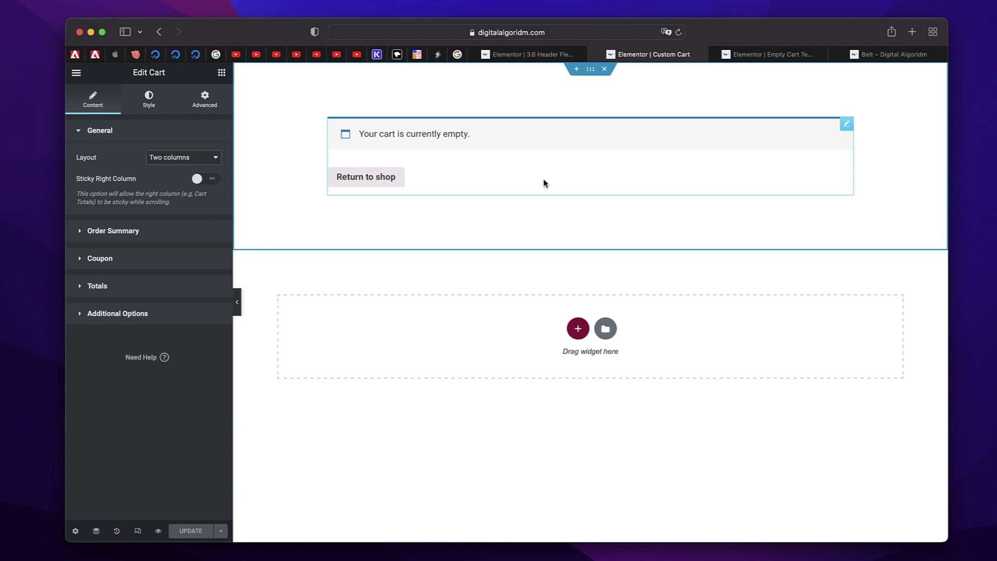
Step: Turn on Customize empty cart in the Cart widget and choose Empty Cart Template
{"action": "left_click", "coordinate": [170, 314]}
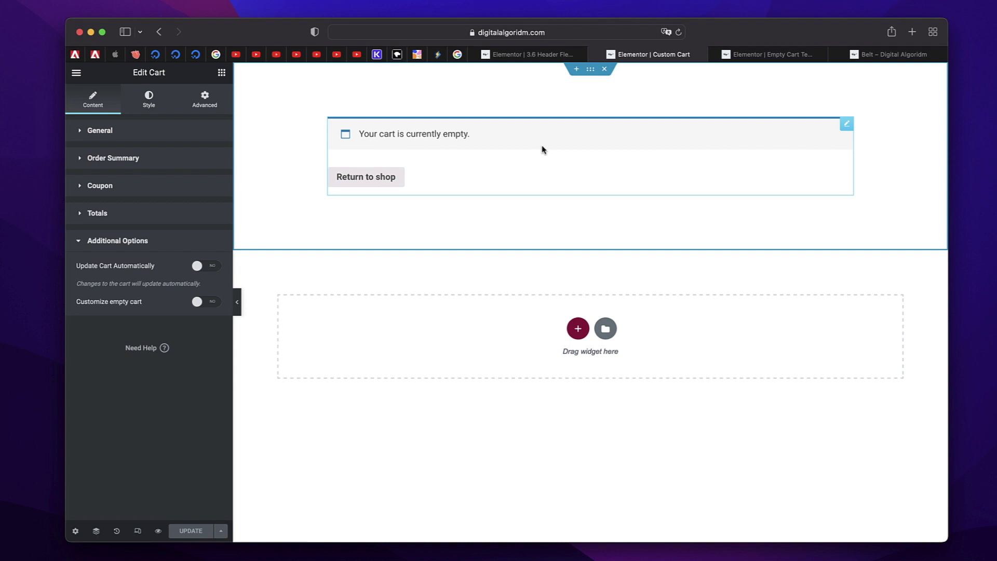
{"action": "left_click", "coordinate": [208, 304]}
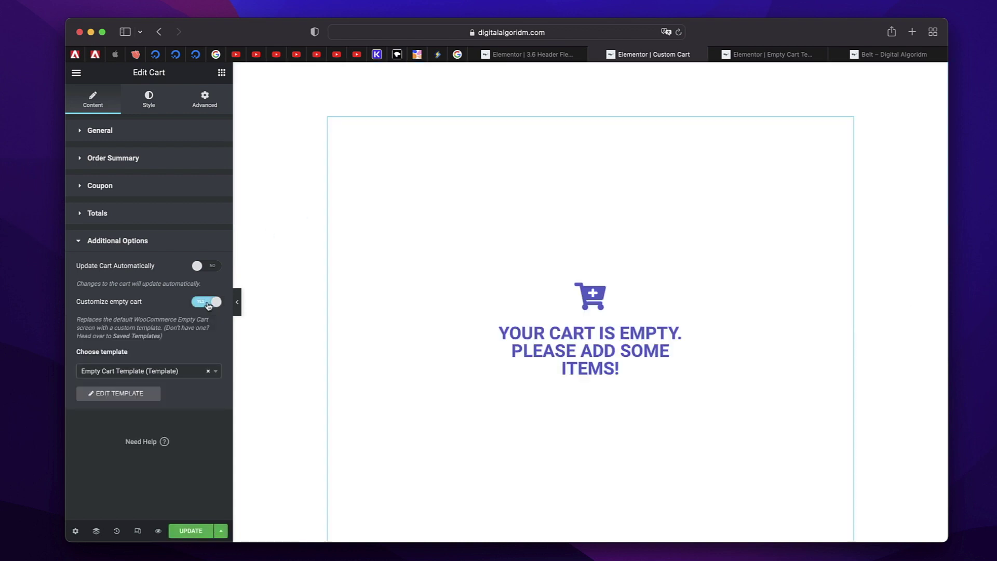
{"action": "left_click", "coordinate": [131, 374]}
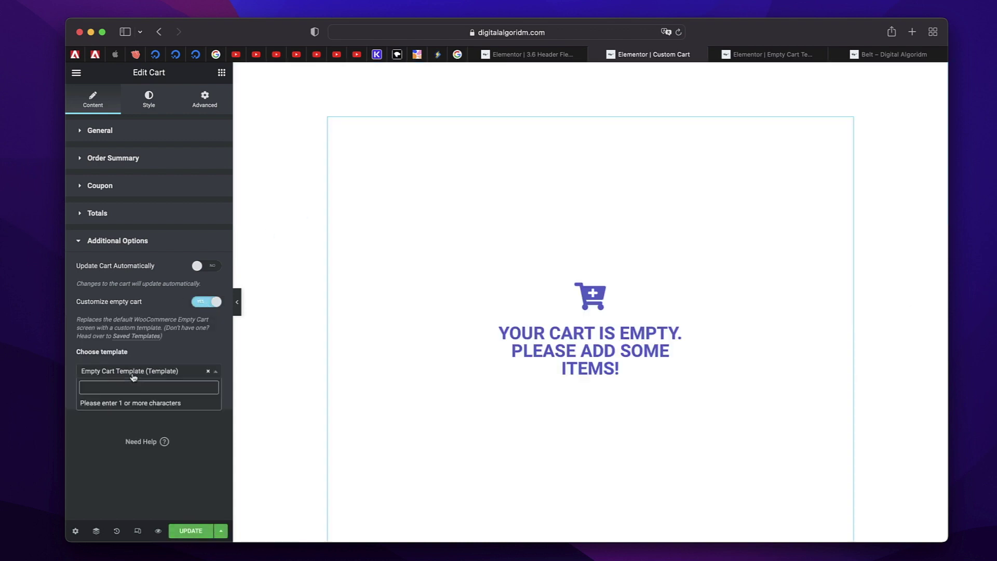
{"action": "left_click", "coordinate": [111, 477]}
Step: View the Empty Cart Template page and select its cart icon widget
{"action": "left_click", "coordinate": [789, 54]}
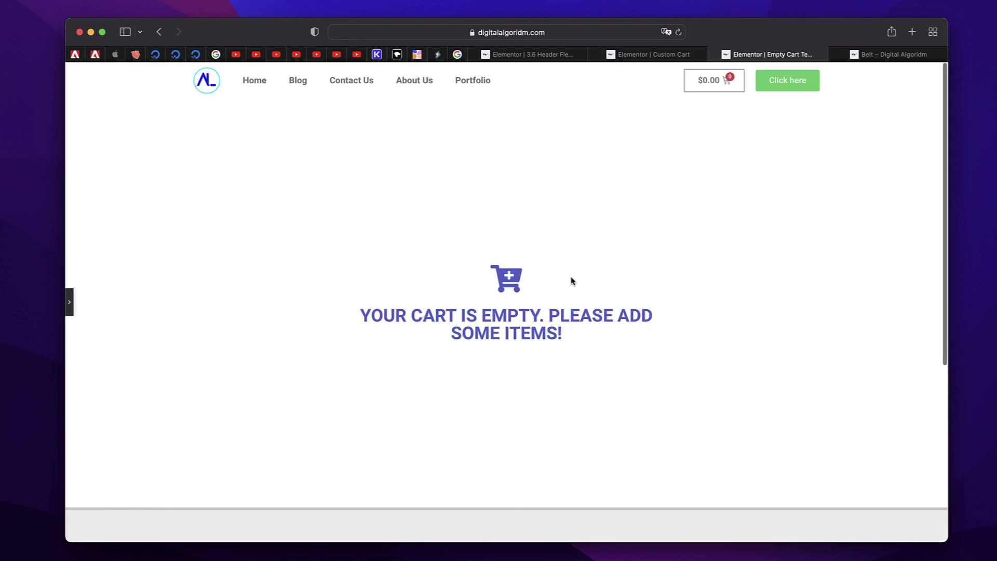
{"action": "left_click", "coordinate": [69, 304]}
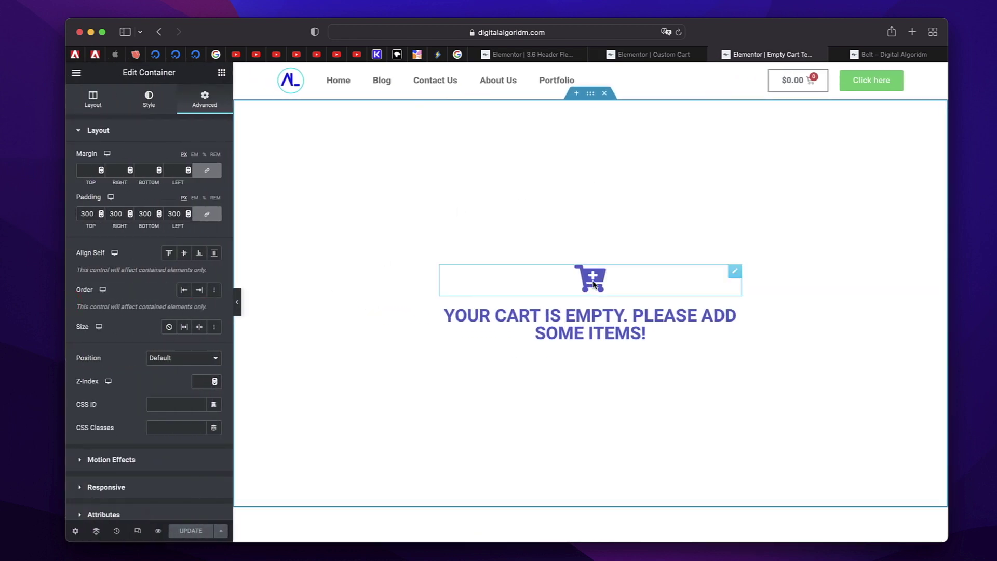
{"action": "left_click", "coordinate": [609, 278]}
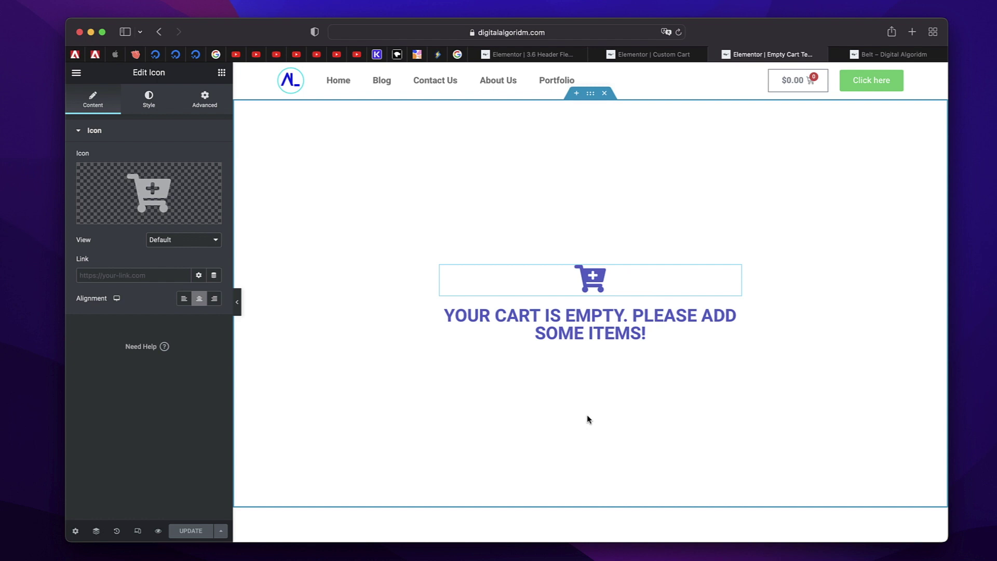
Step: On the Custom Cart page, confirm Empty Cart Template as the empty-cart template
{"action": "left_click", "coordinate": [664, 56]}
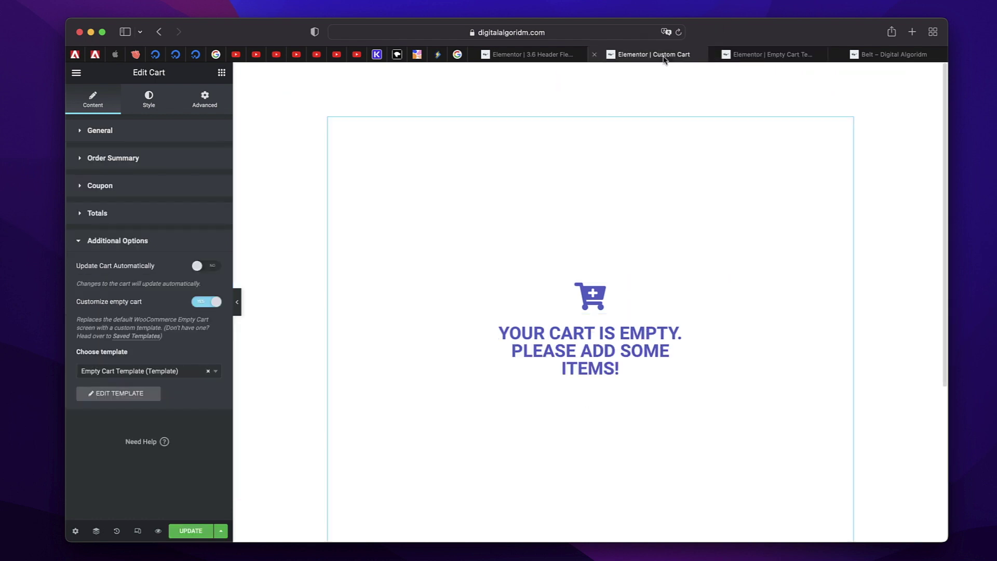
{"action": "left_click", "coordinate": [139, 370]}
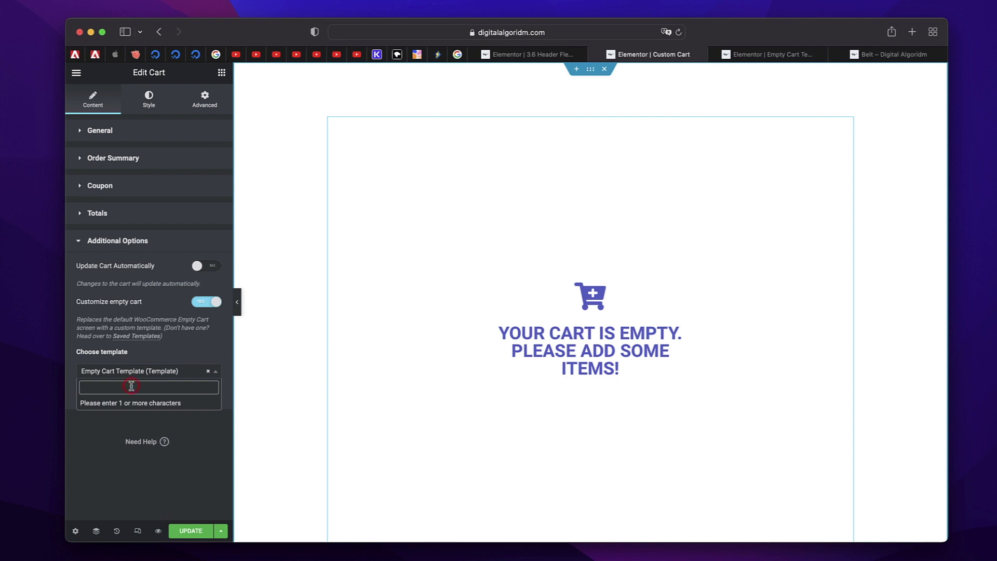
{"action": "type", "text": "em"}
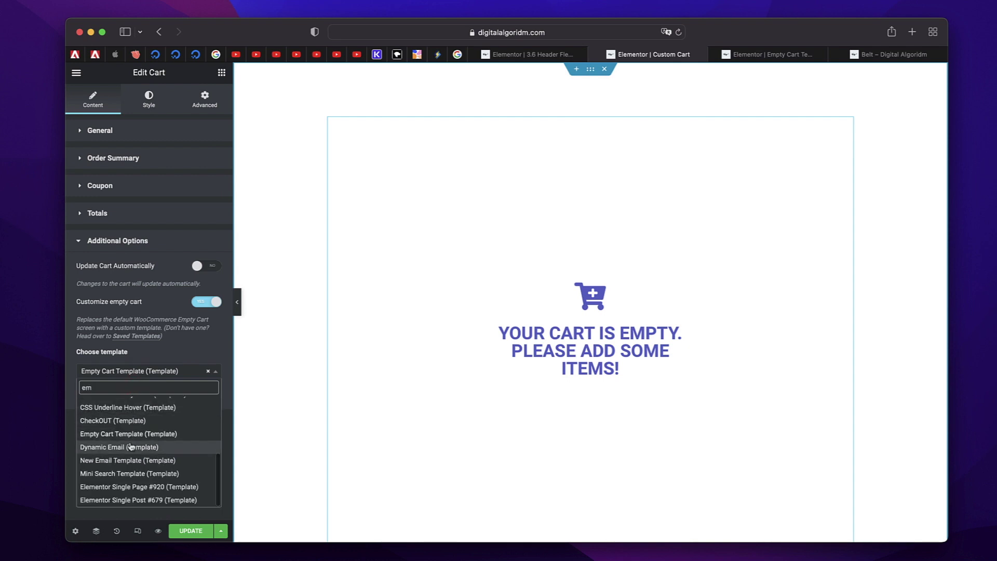
{"action": "left_click", "coordinate": [131, 435]}
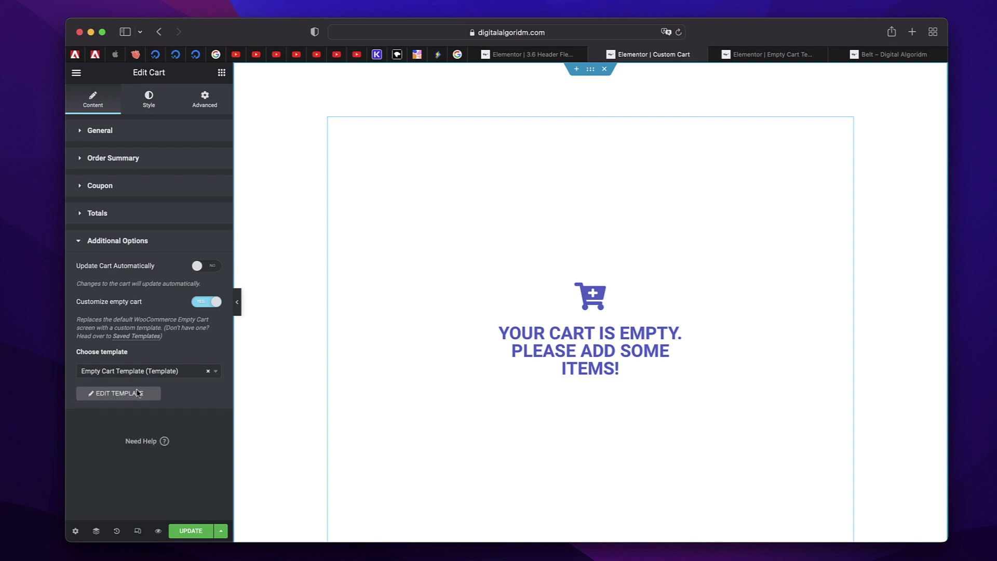
Step: Save the cart page, collapse Additional Options and hide the editor panel for a full-width preview
{"action": "left_click", "coordinate": [192, 534]}
{"action": "left_click", "coordinate": [139, 241]}
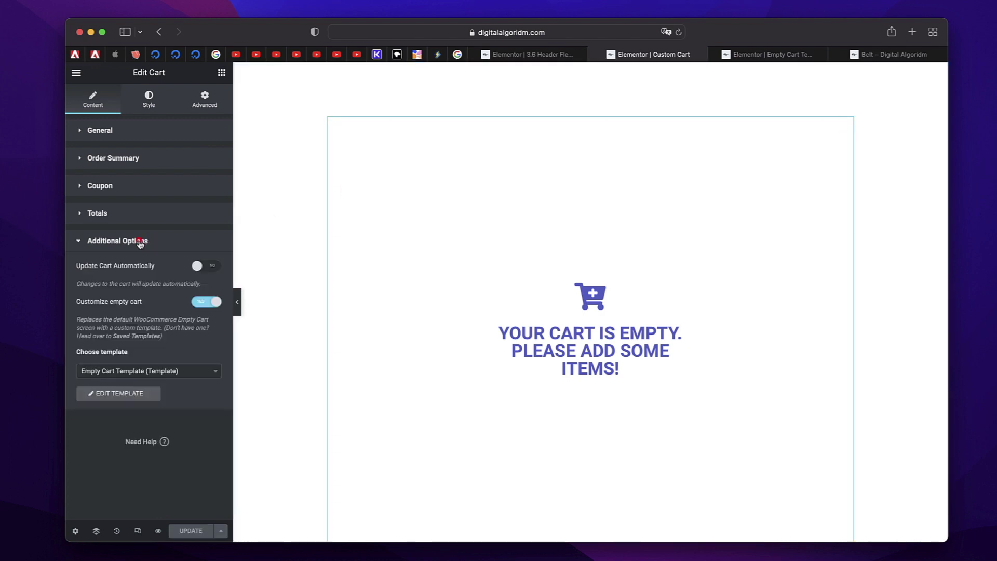
{"action": "left_click", "coordinate": [139, 241]}
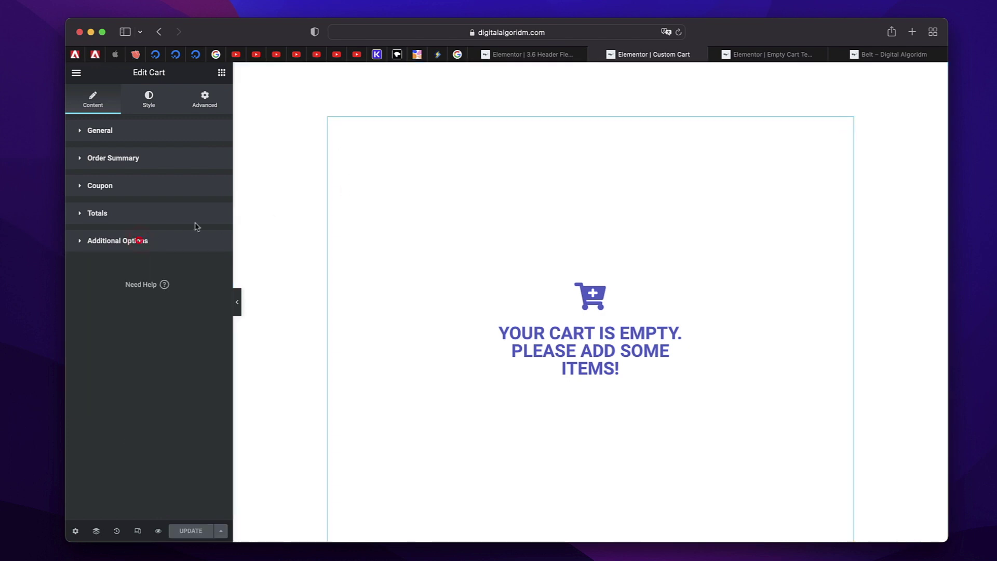
{"action": "left_click", "coordinate": [237, 301]}
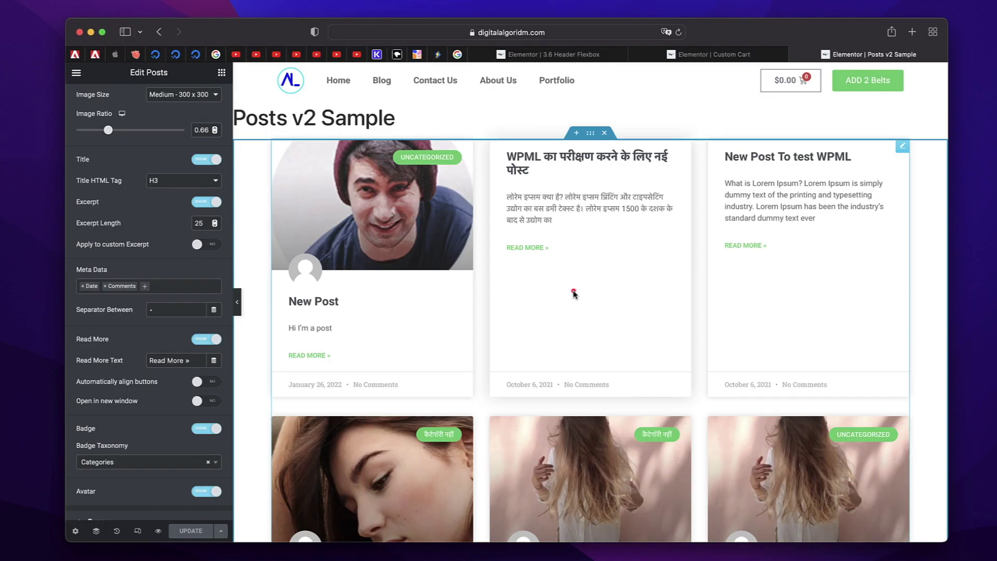
Step: Turn on 'Automatically align buttons' for the Posts grid, toggling it off and back on to compare
{"action": "left_click", "coordinate": [573, 290]}
{"action": "scroll", "coordinate": [109, 387], "scroll_direction": "down", "scroll_amount": 3}
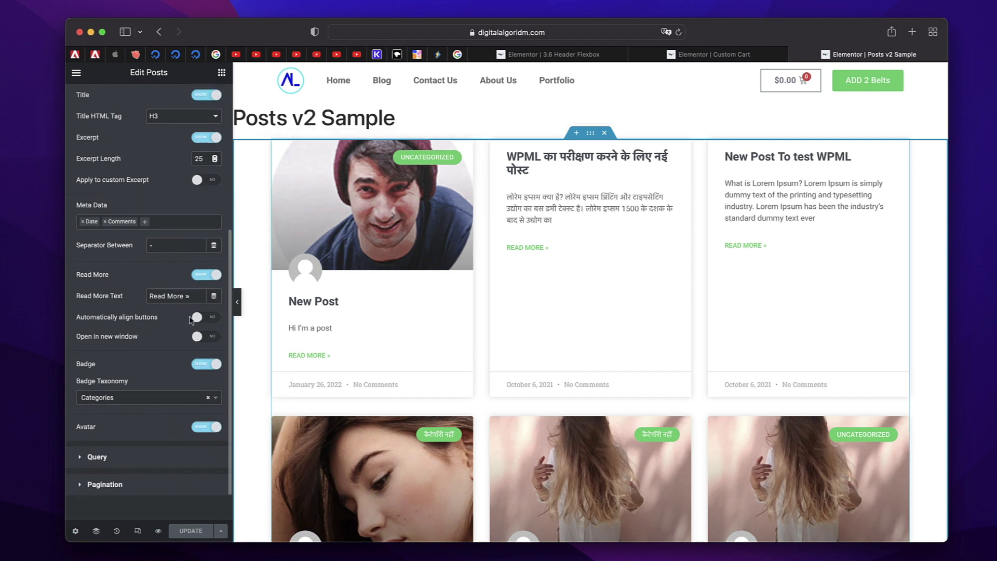
{"action": "left_click", "coordinate": [203, 318]}
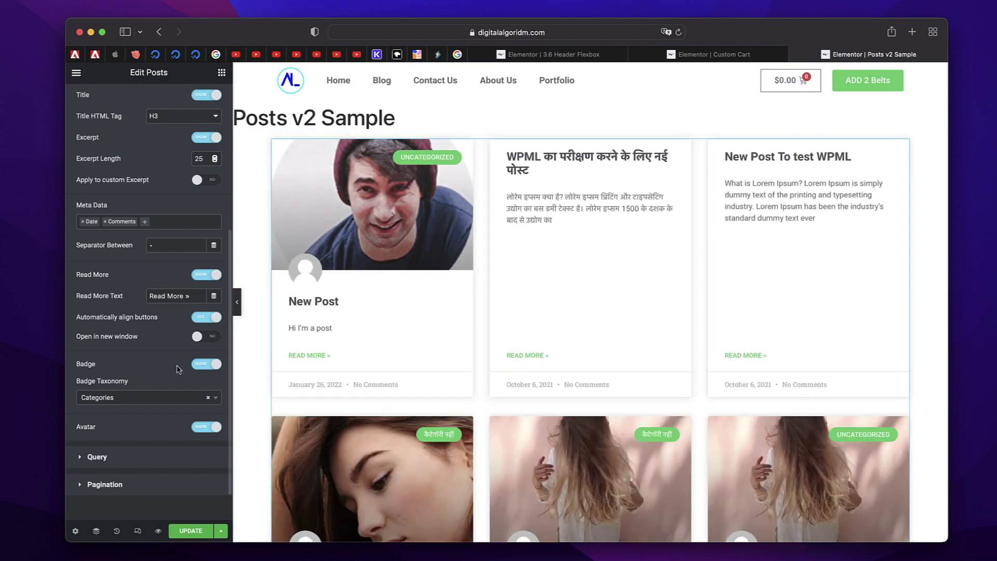
{"action": "left_click", "coordinate": [217, 318]}
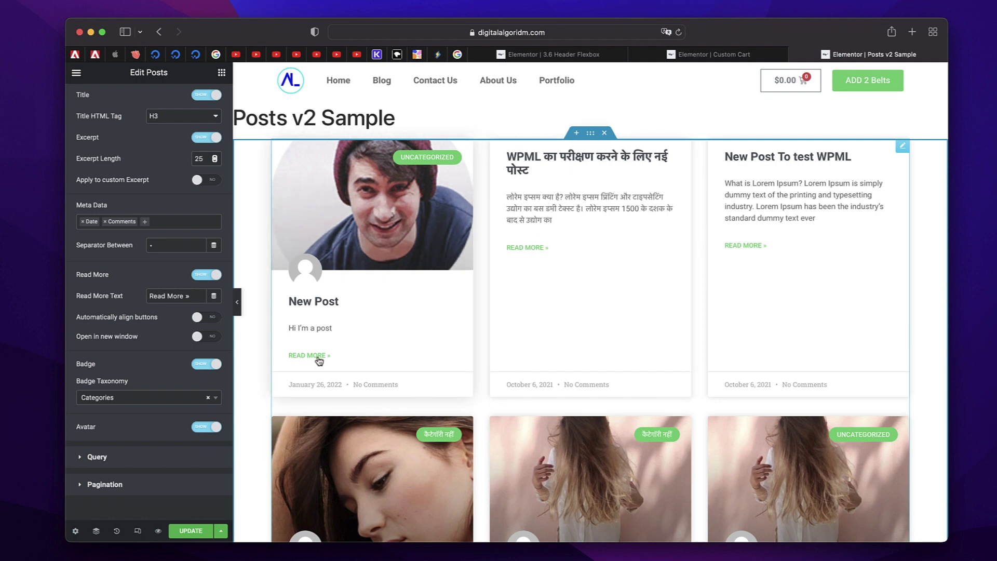
{"action": "left_click", "coordinate": [213, 317]}
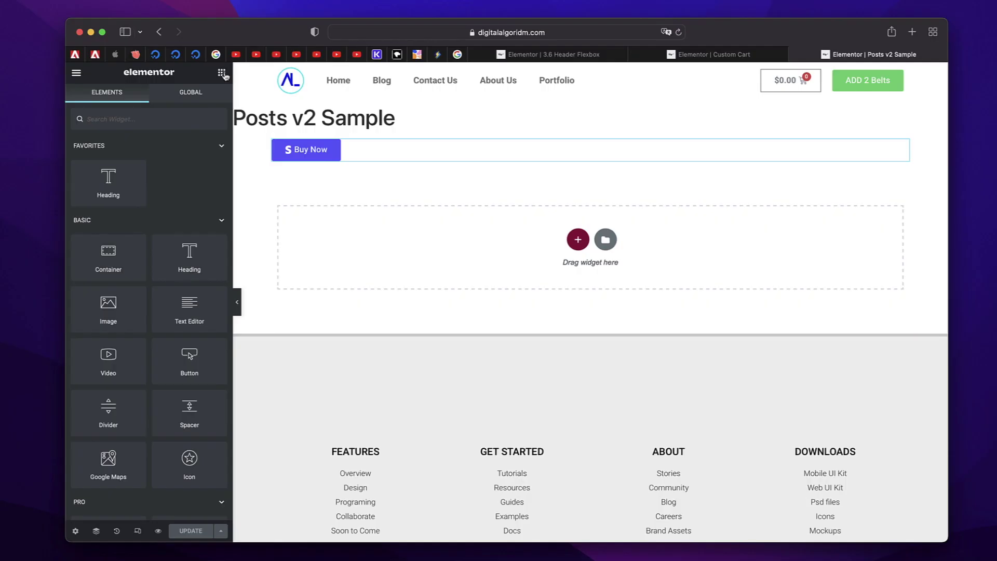
Step: On the Stripe Buy Now button, check the Product Title tag, then set the product price to 10
{"action": "left_click", "coordinate": [350, 148]}
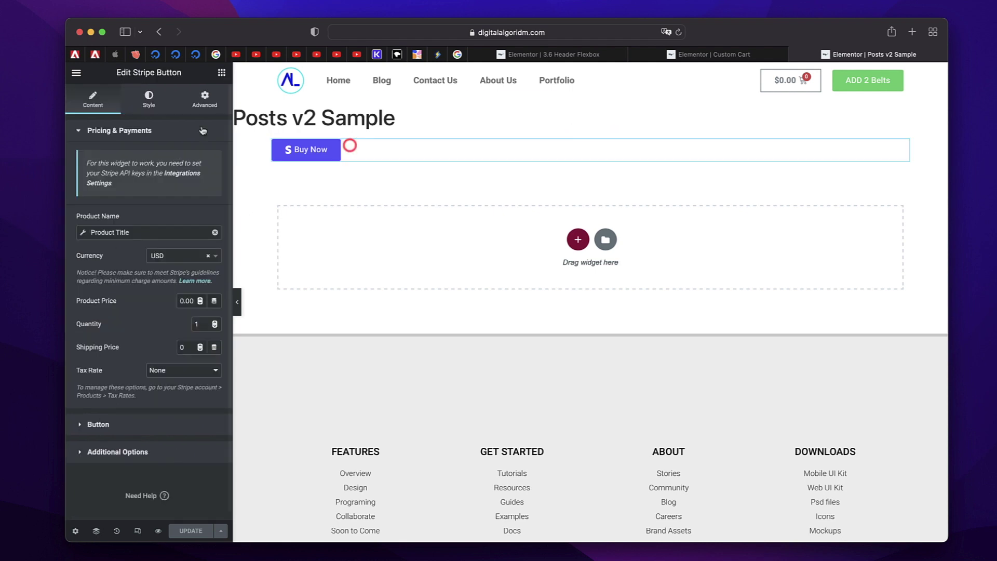
{"action": "left_click", "coordinate": [126, 234]}
{"action": "left_click", "coordinate": [164, 215]}
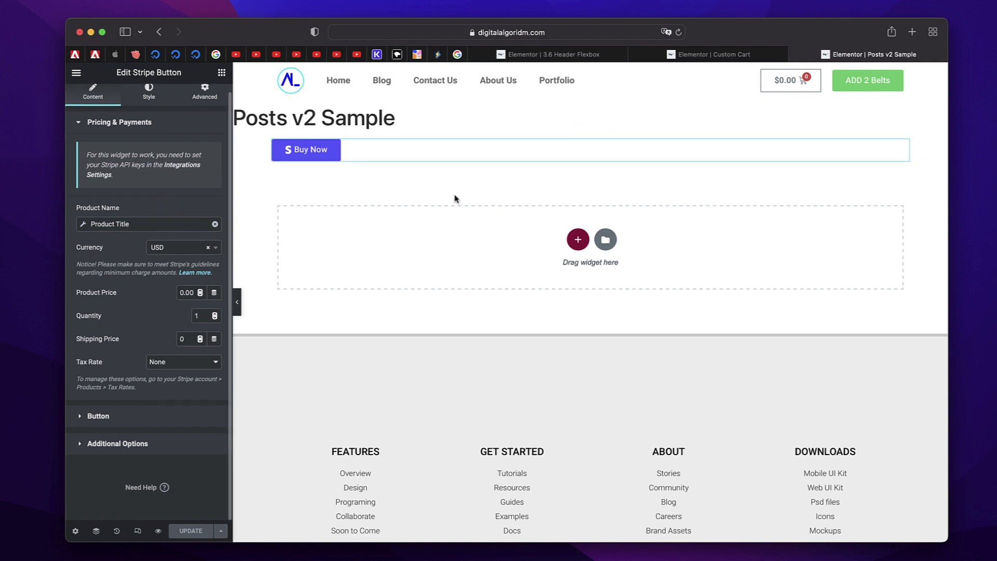
{"action": "left_click", "coordinate": [182, 293]}
{"action": "type", "text": "1"}
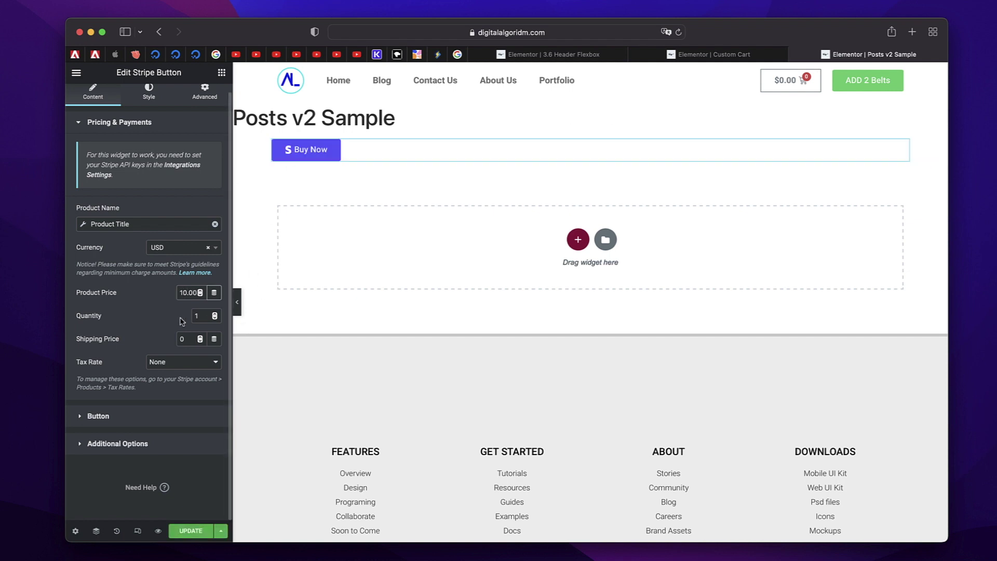
{"action": "double_click", "coordinate": [203, 316]}
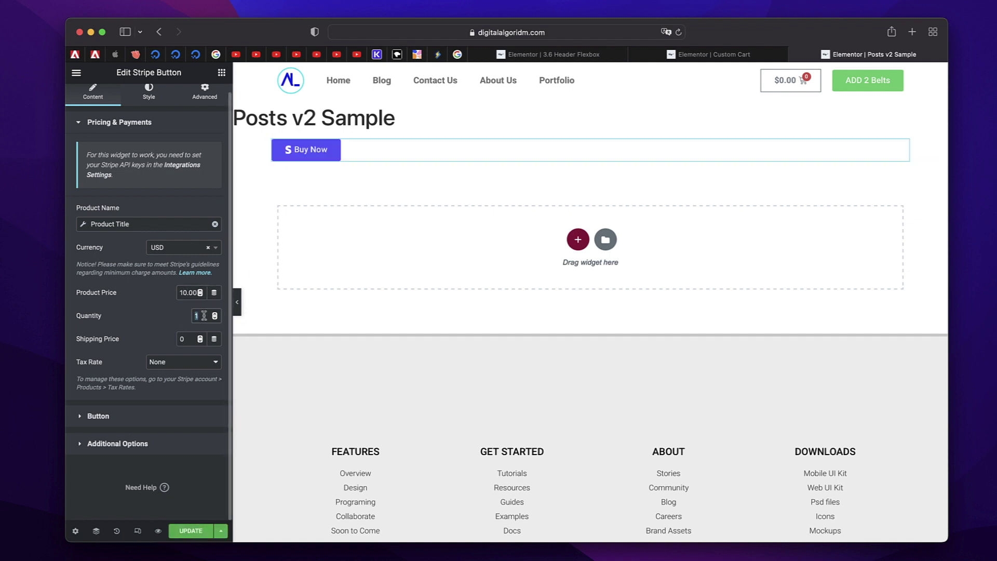
{"action": "left_click", "coordinate": [189, 339]}
{"action": "left_click", "coordinate": [155, 414]}
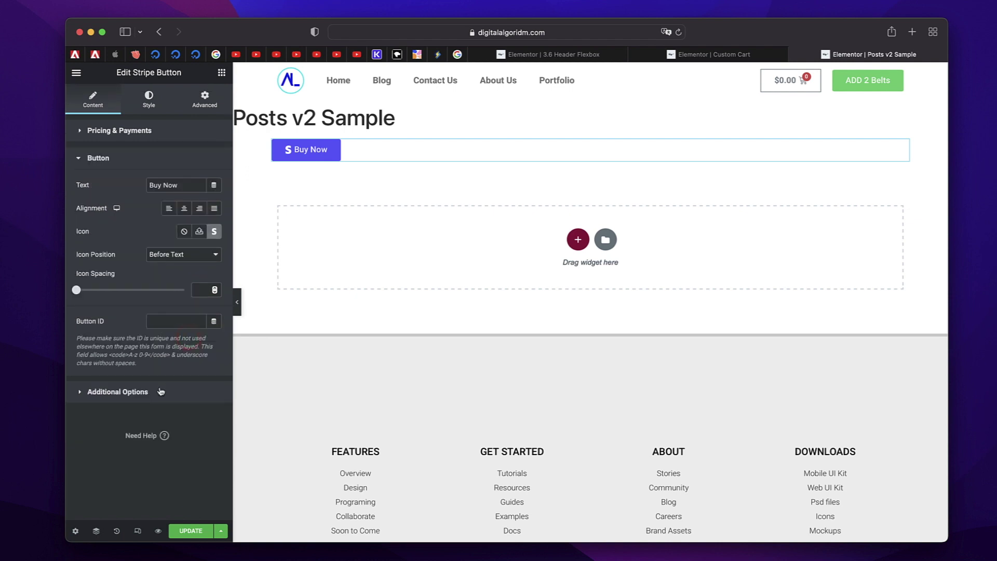
{"action": "left_click", "coordinate": [154, 398]}
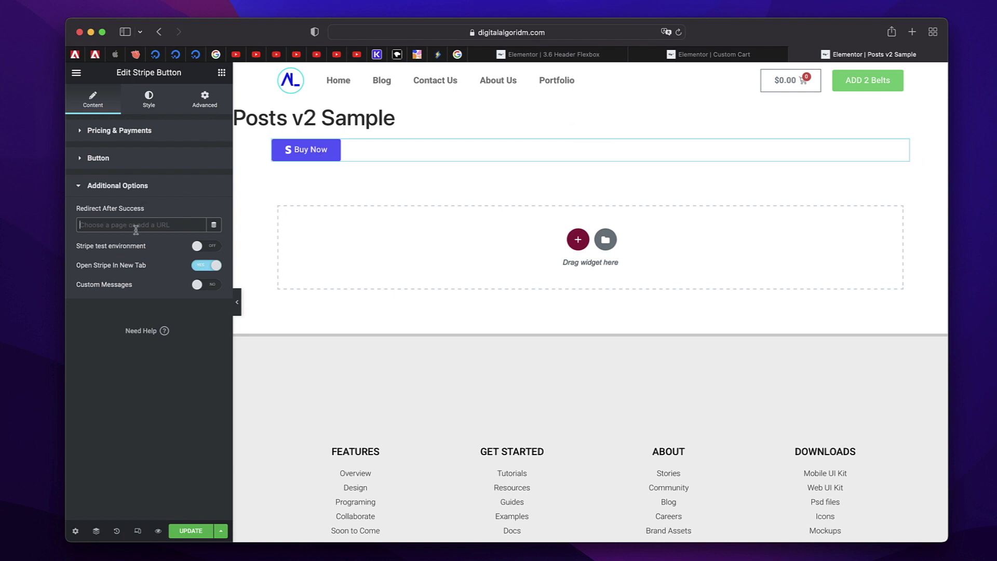
{"action": "left_click", "coordinate": [157, 188]}
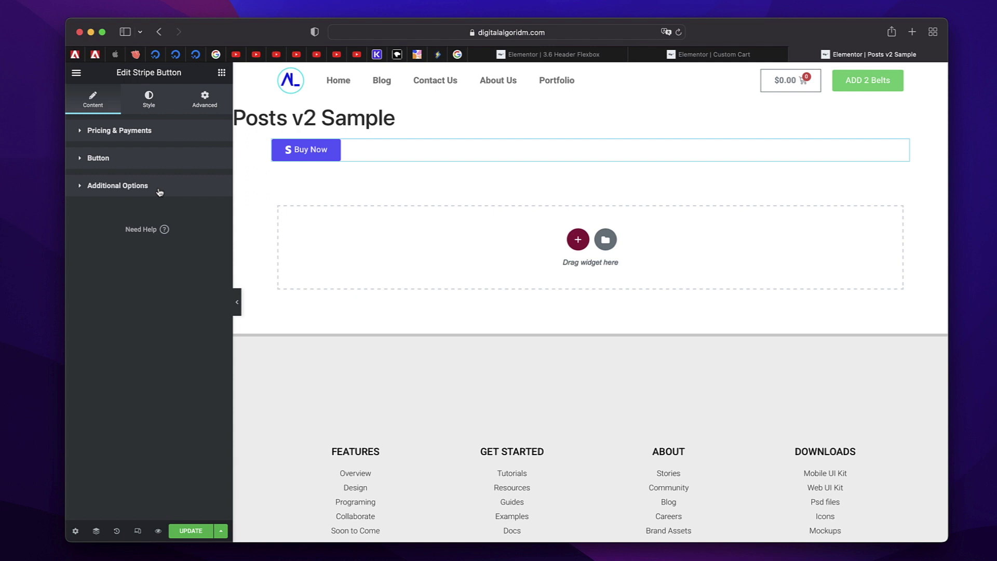
{"action": "left_click", "coordinate": [144, 136]}
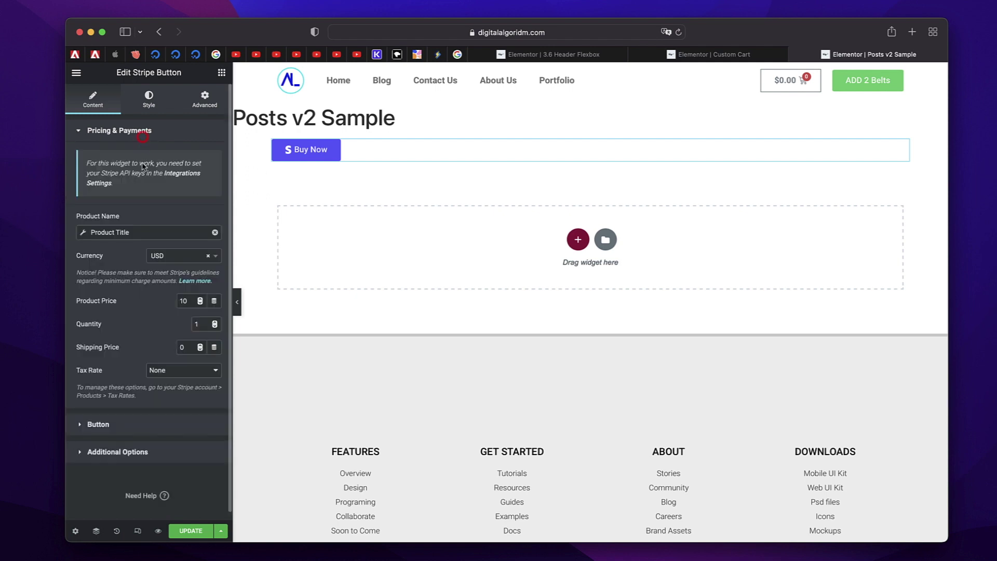
{"action": "triple_click", "coordinate": [133, 170]}
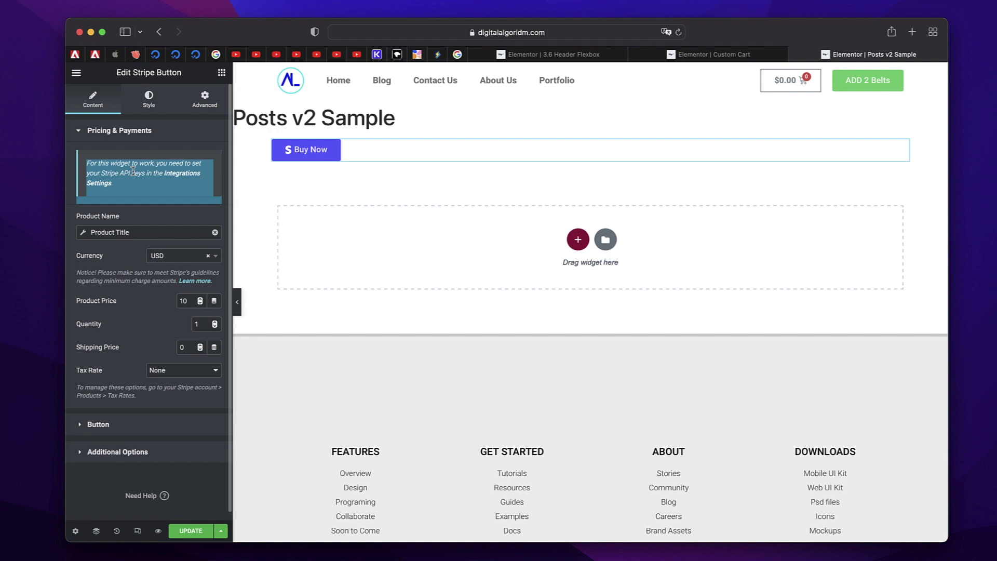
Step: Drag a Text Editor widget above the Buy Now button and browse its Dynamic Tags without choosing one
{"action": "left_click", "coordinate": [221, 72]}
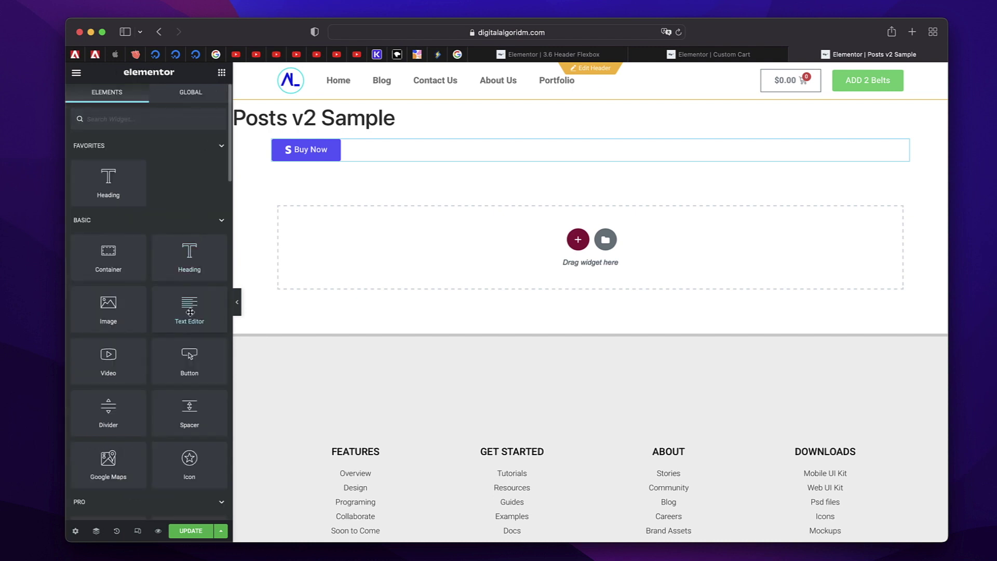
{"action": "left_click_drag", "start_coordinate": [189, 311], "coordinate": [344, 148]}
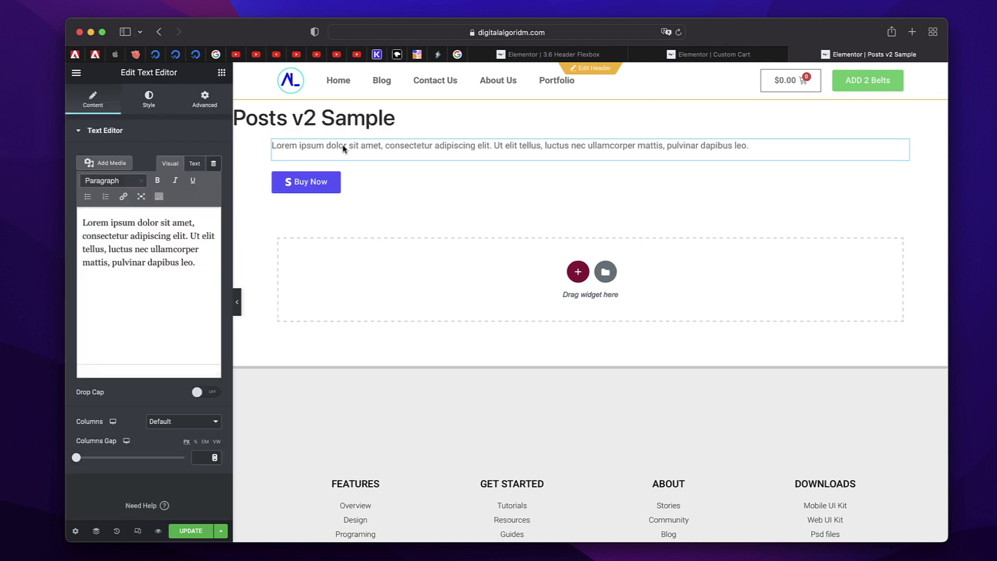
{"action": "left_click", "coordinate": [214, 163]}
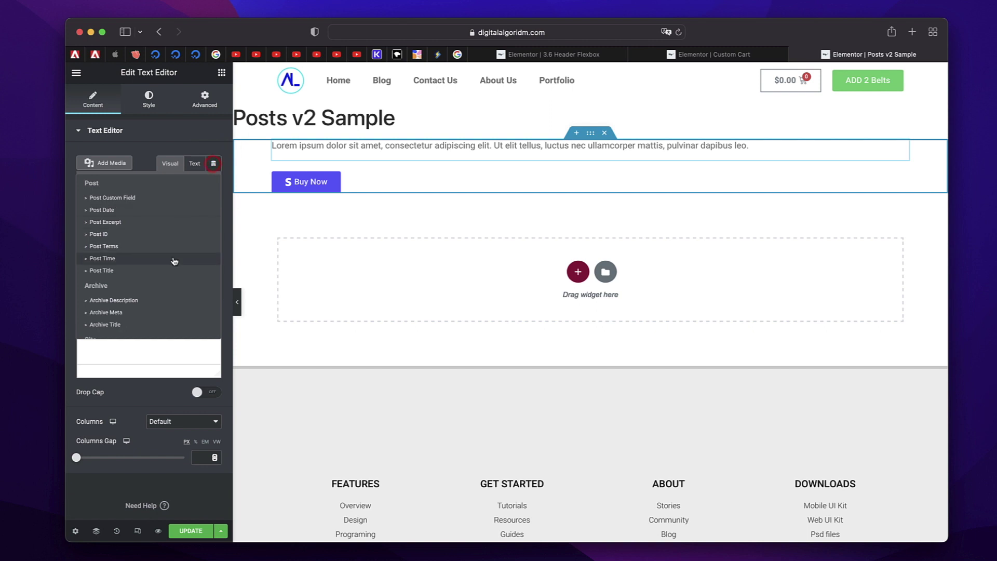
{"action": "scroll", "coordinate": [174, 261], "scroll_direction": "down", "scroll_amount": 5}
{"action": "scroll", "coordinate": [159, 247], "scroll_direction": "up", "scroll_amount": 1}
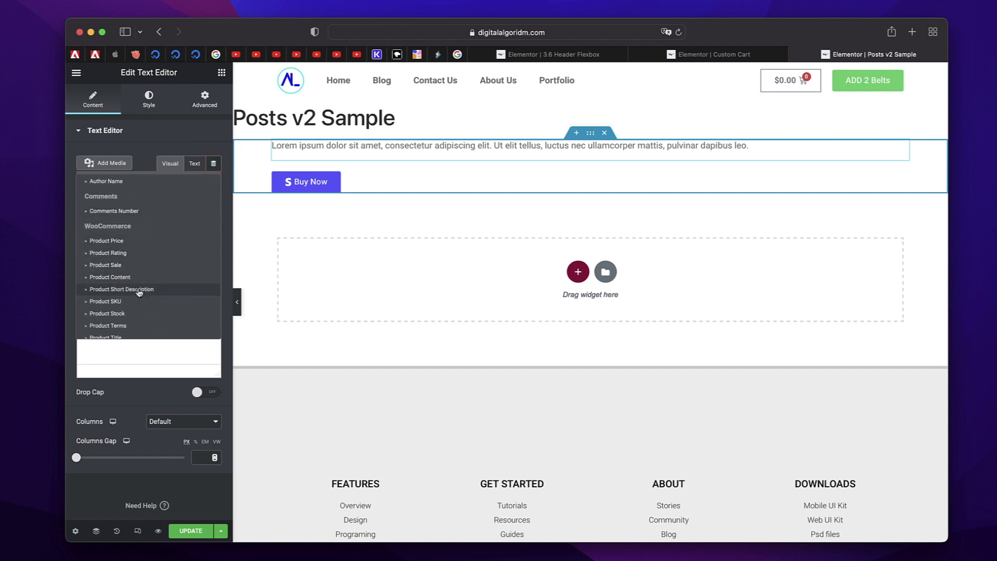
{"action": "scroll", "coordinate": [139, 291], "scroll_direction": "down", "scroll_amount": 1}
{"action": "scroll", "coordinate": [137, 325], "scroll_direction": "up", "scroll_amount": 1}
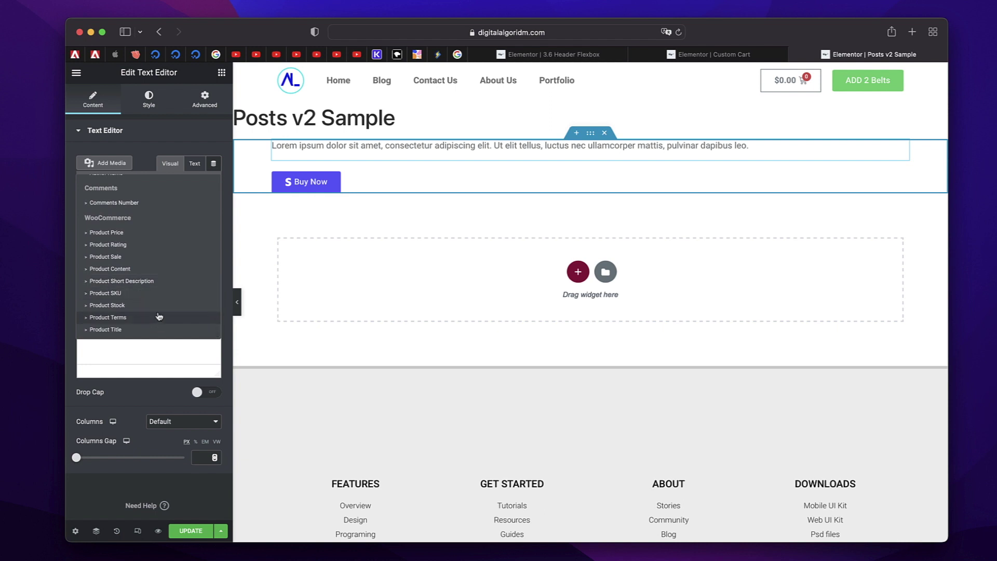
{"action": "left_click", "coordinate": [169, 132]}
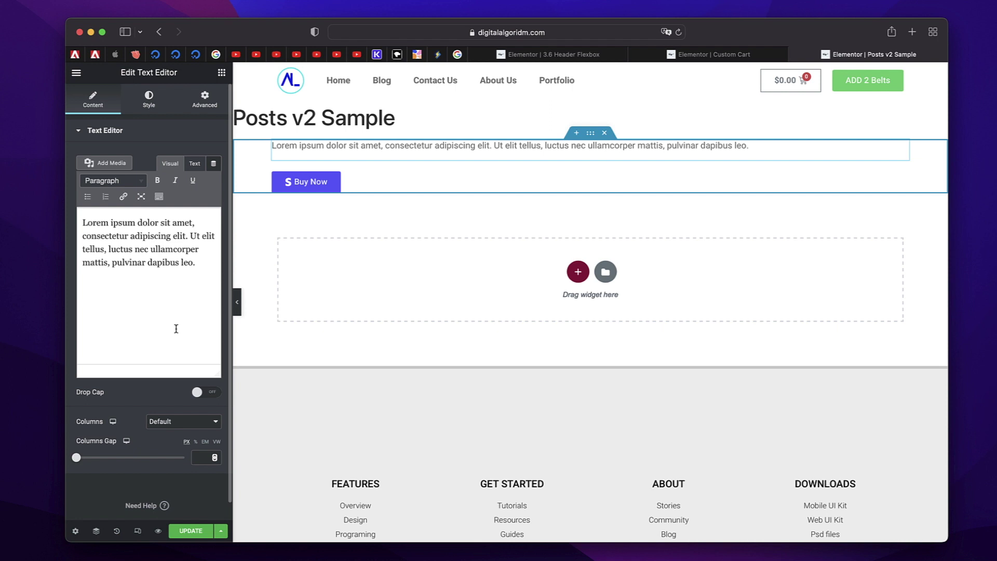
{"action": "scroll", "coordinate": [176, 328], "scroll_direction": "down", "scroll_amount": 1}
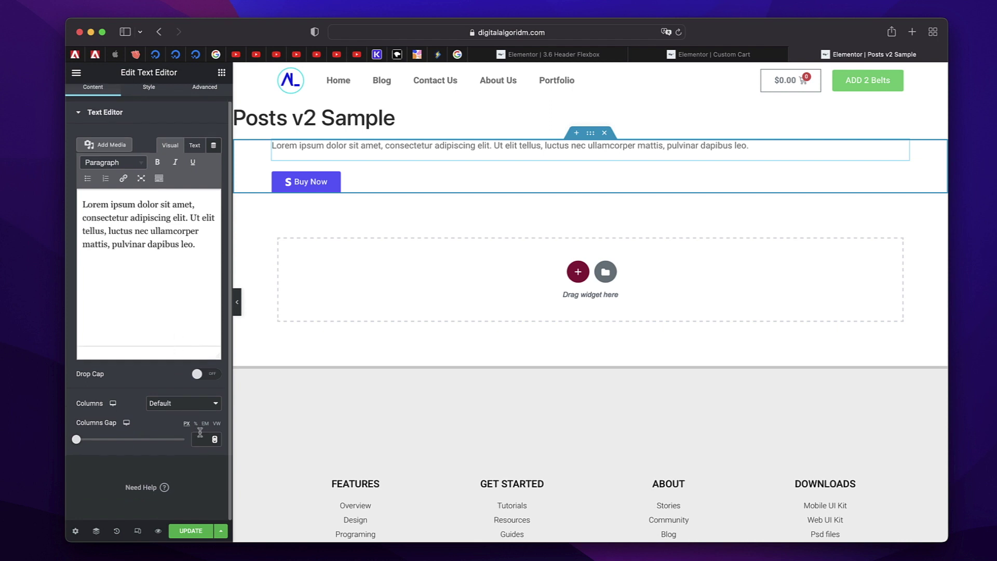